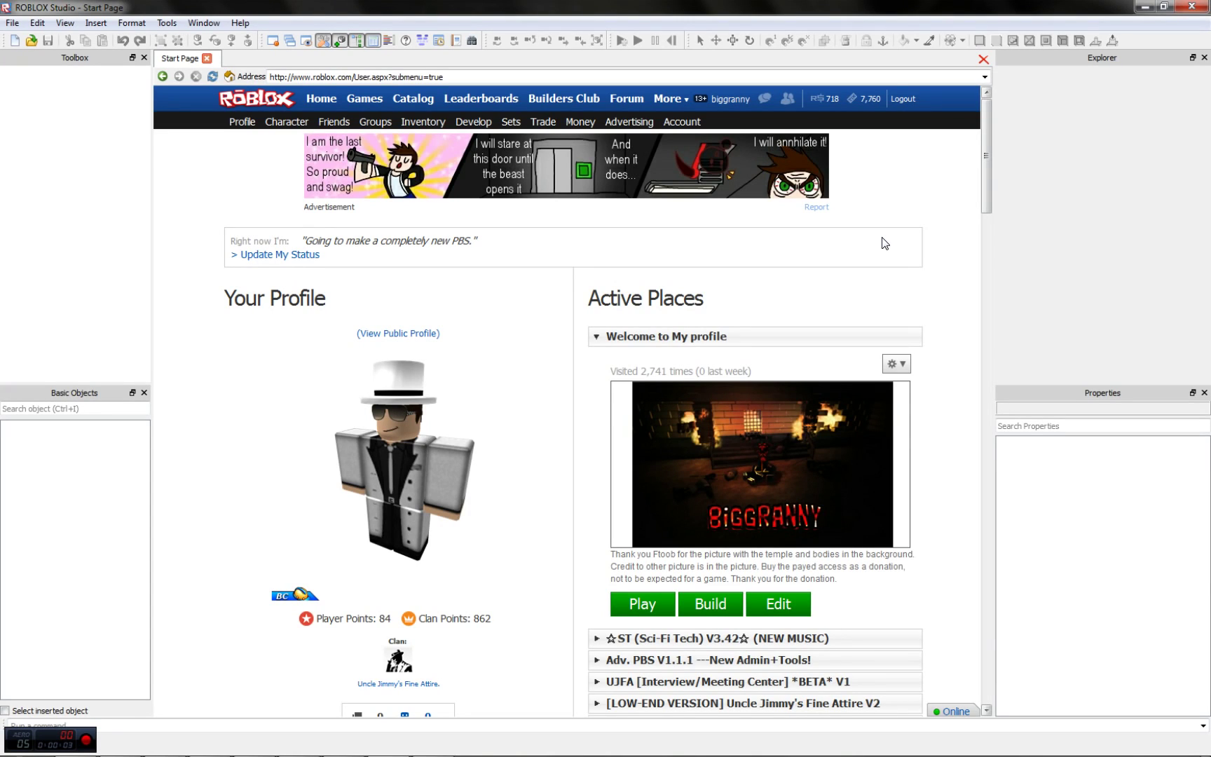
Examine the T-shirts listed on the first two pages of the profile's inventory.
{"action": "scroll", "coordinate": [549, 378], "scroll_direction": "down", "scroll_amount": 20}
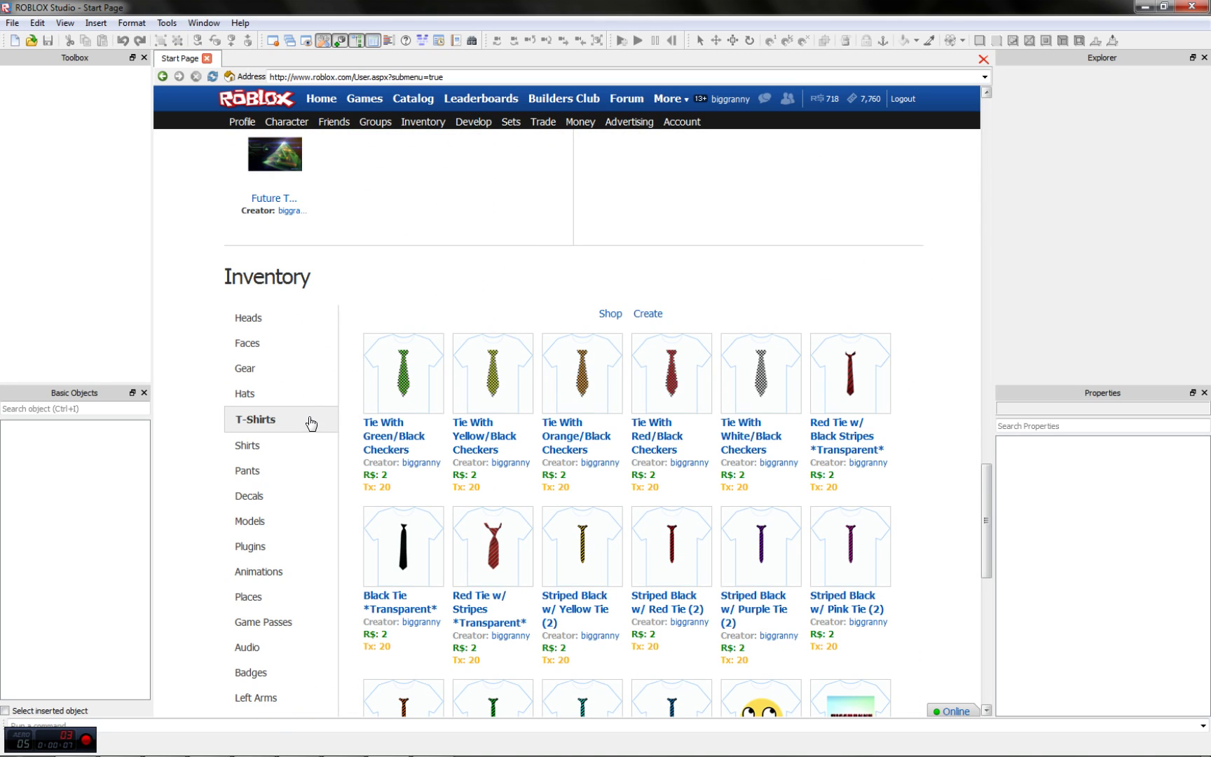
{"action": "scroll", "coordinate": [421, 301], "scroll_direction": "down", "scroll_amount": 4}
{"action": "scroll", "coordinate": [560, 259], "scroll_direction": "up", "scroll_amount": 5}
{"action": "scroll", "coordinate": [690, 300], "scroll_direction": "down", "scroll_amount": 6}
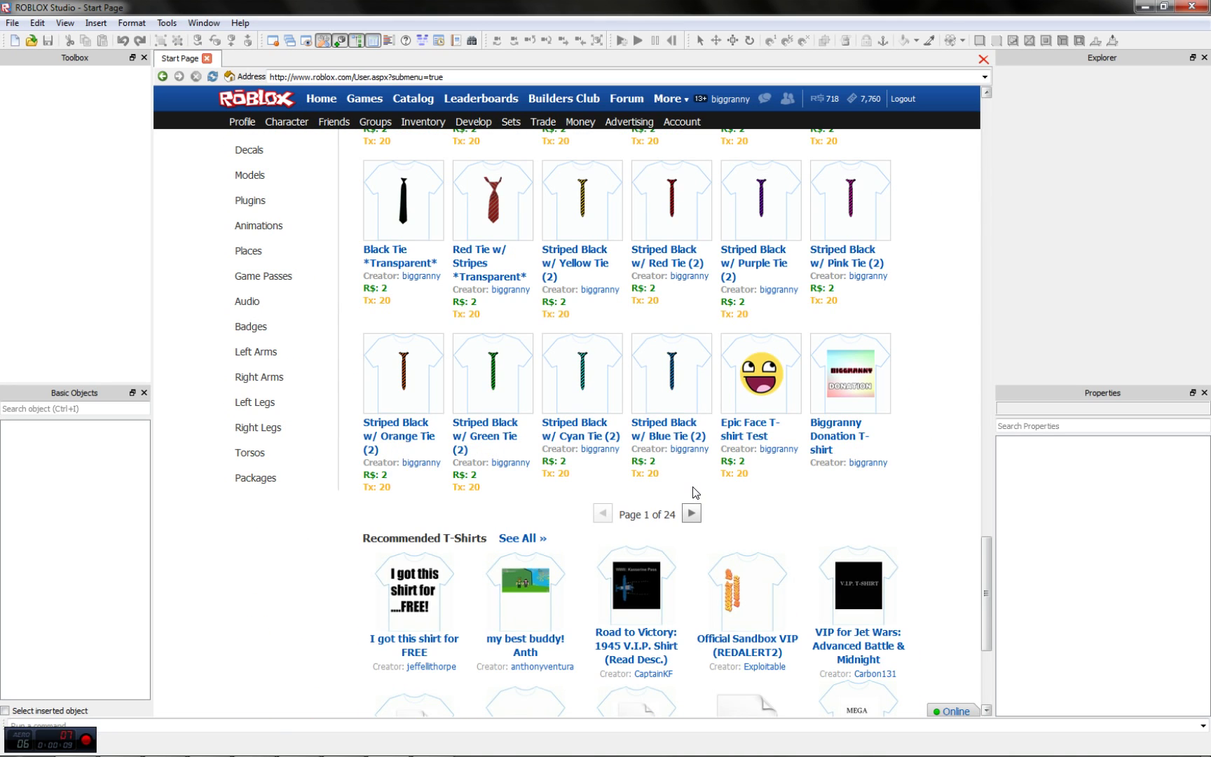
{"action": "left_click", "coordinate": [691, 513]}
{"action": "scroll", "coordinate": [790, 545], "scroll_direction": "up", "scroll_amount": 5}
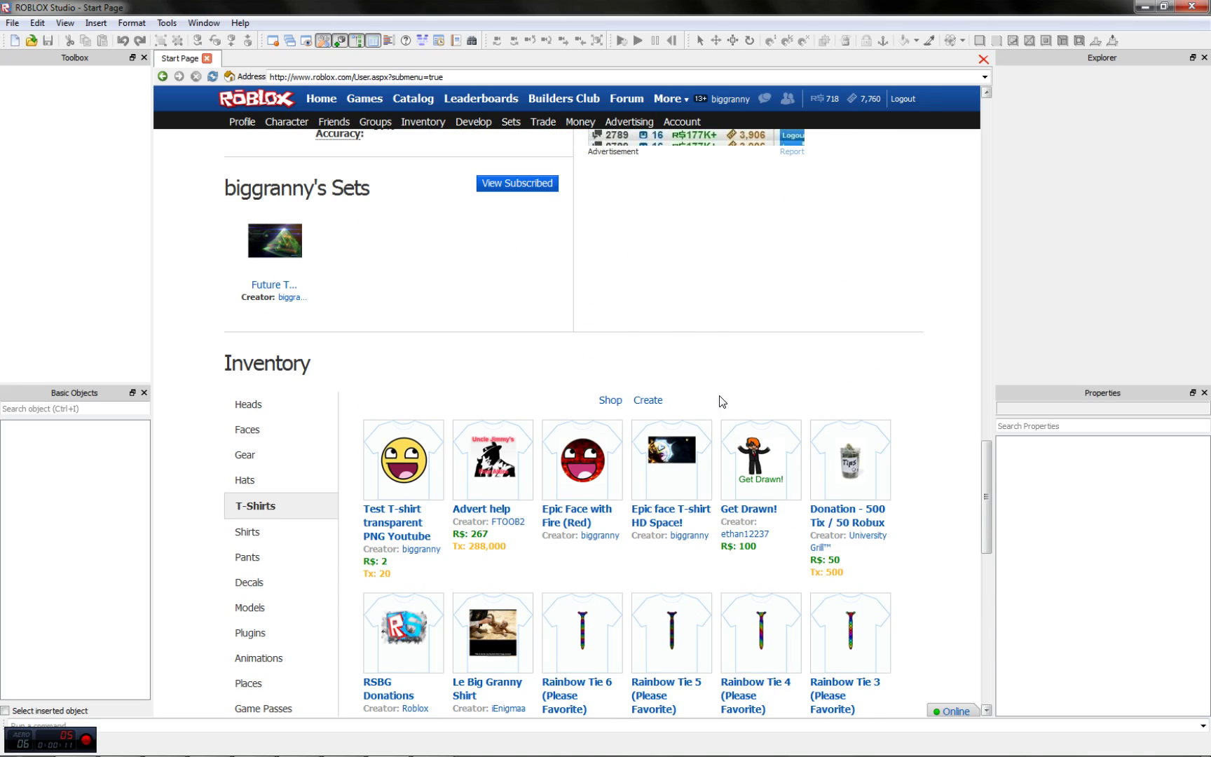
{"action": "scroll", "coordinate": [722, 401], "scroll_direction": "down", "scroll_amount": 8}
{"action": "left_click", "coordinate": [741, 573]}
{"action": "scroll", "coordinate": [704, 538], "scroll_direction": "up", "scroll_amount": 4}
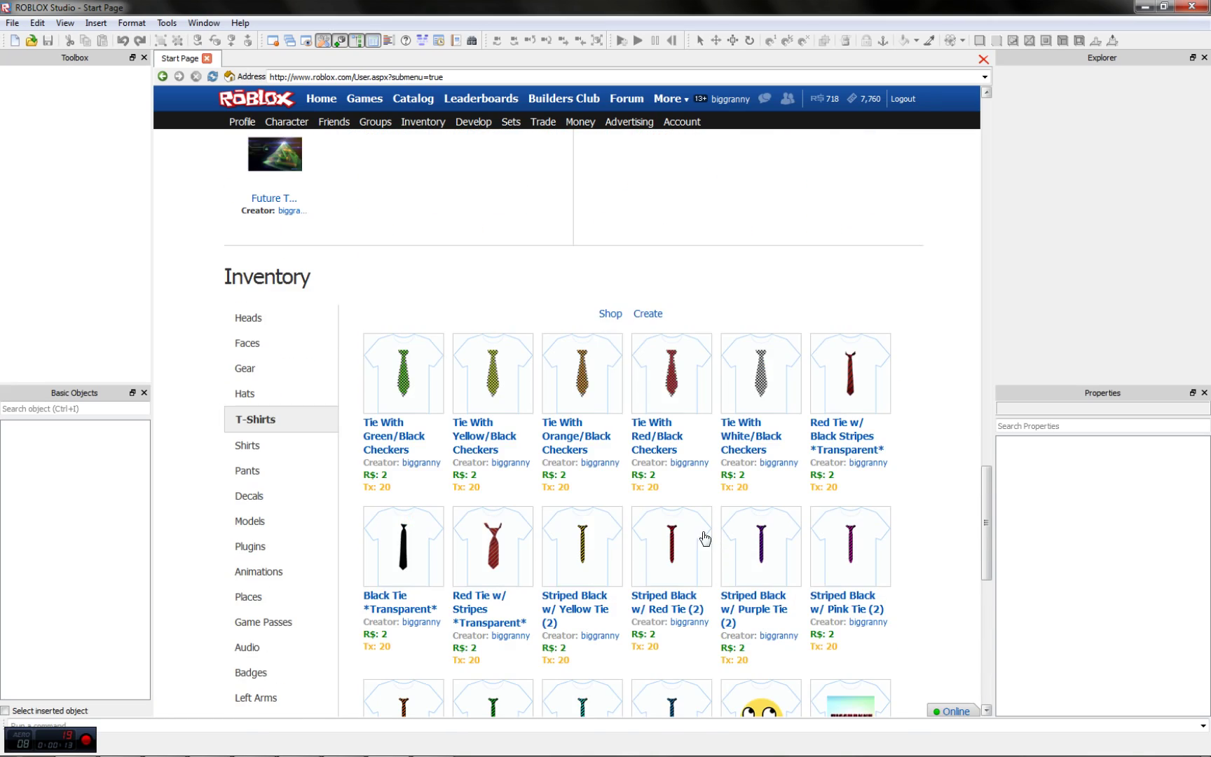
{"action": "scroll", "coordinate": [704, 538], "scroll_direction": "up", "scroll_amount": 20}
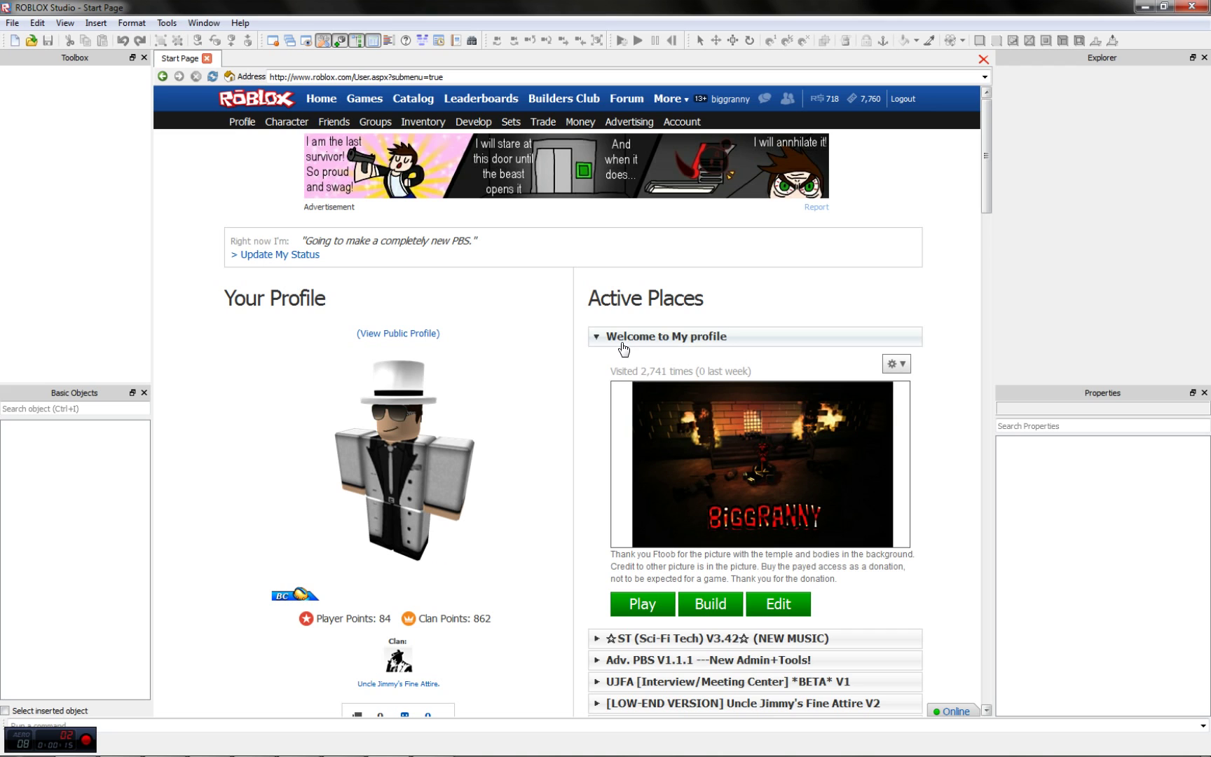
{"action": "scroll", "coordinate": [547, 384], "scroll_direction": "down", "scroll_amount": 20}
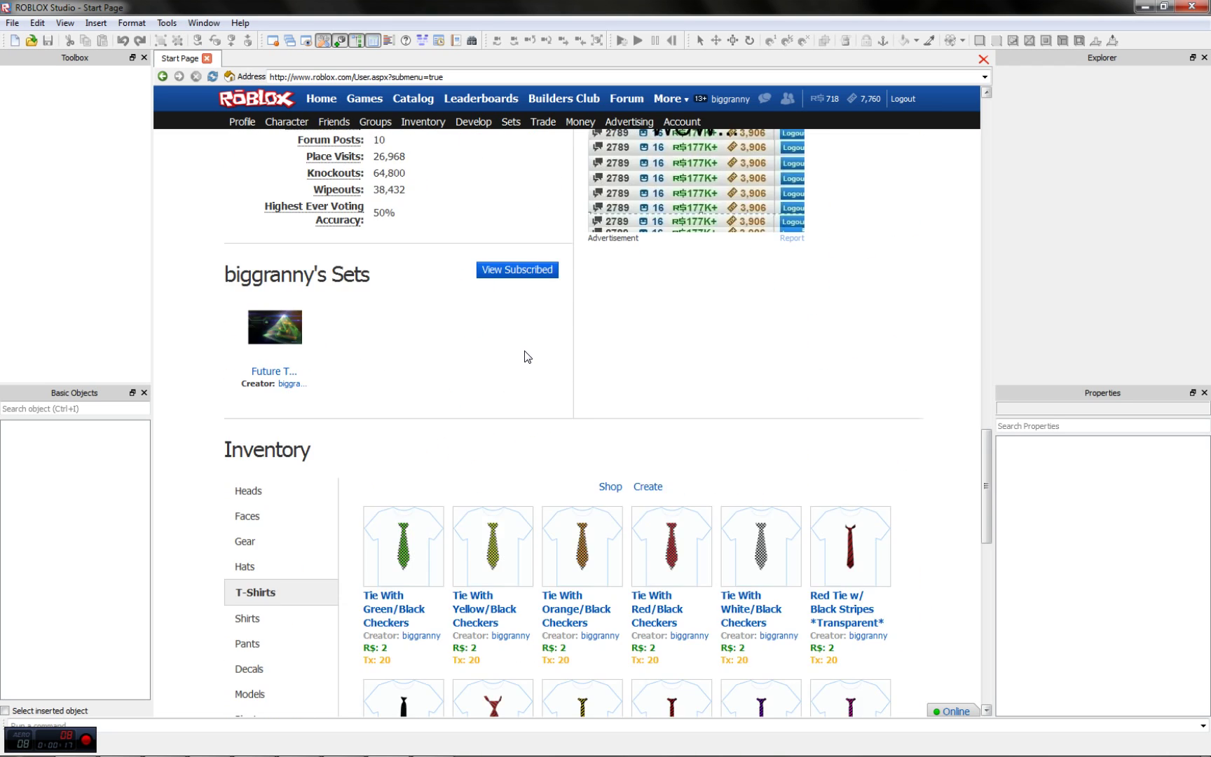
Open the T-shirt creation page and preview "(1) A Tie 6" from the Pictures library as the upload image, without choosing it.
{"action": "left_click", "coordinate": [649, 319]}
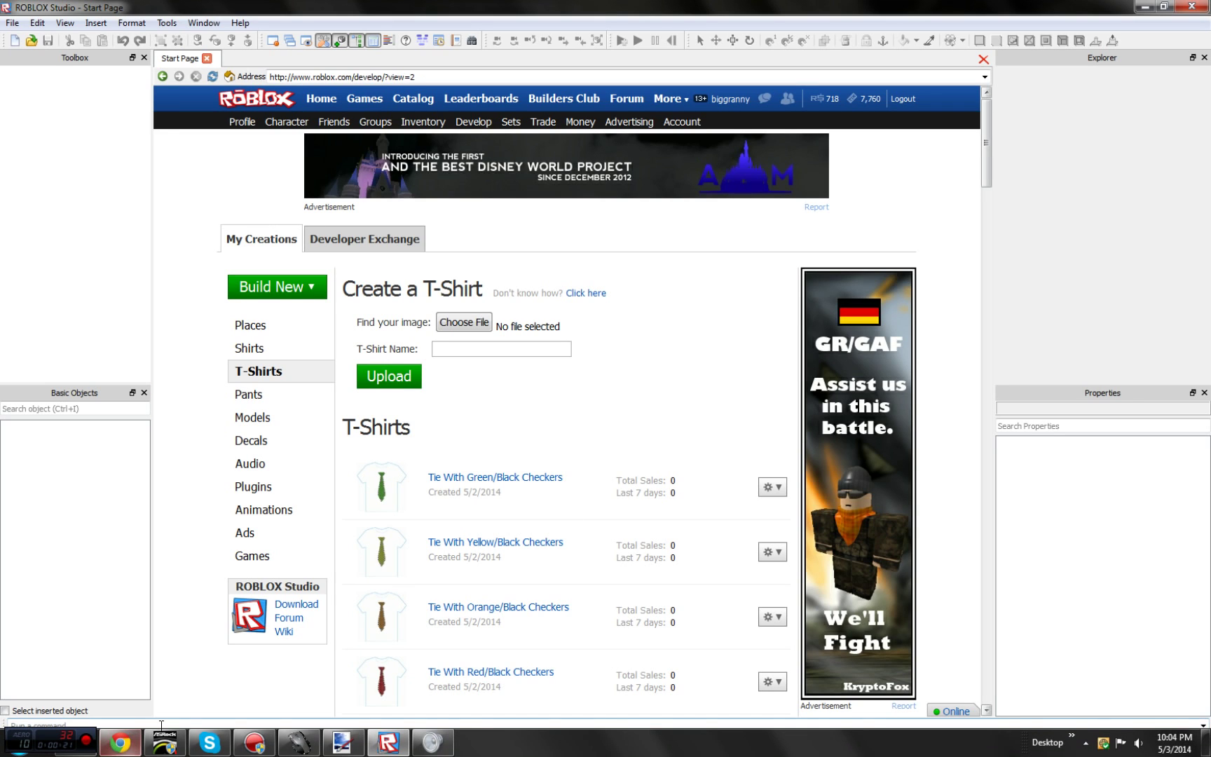
{"action": "left_click", "coordinate": [484, 320]}
{"action": "left_click", "coordinate": [58, 239]}
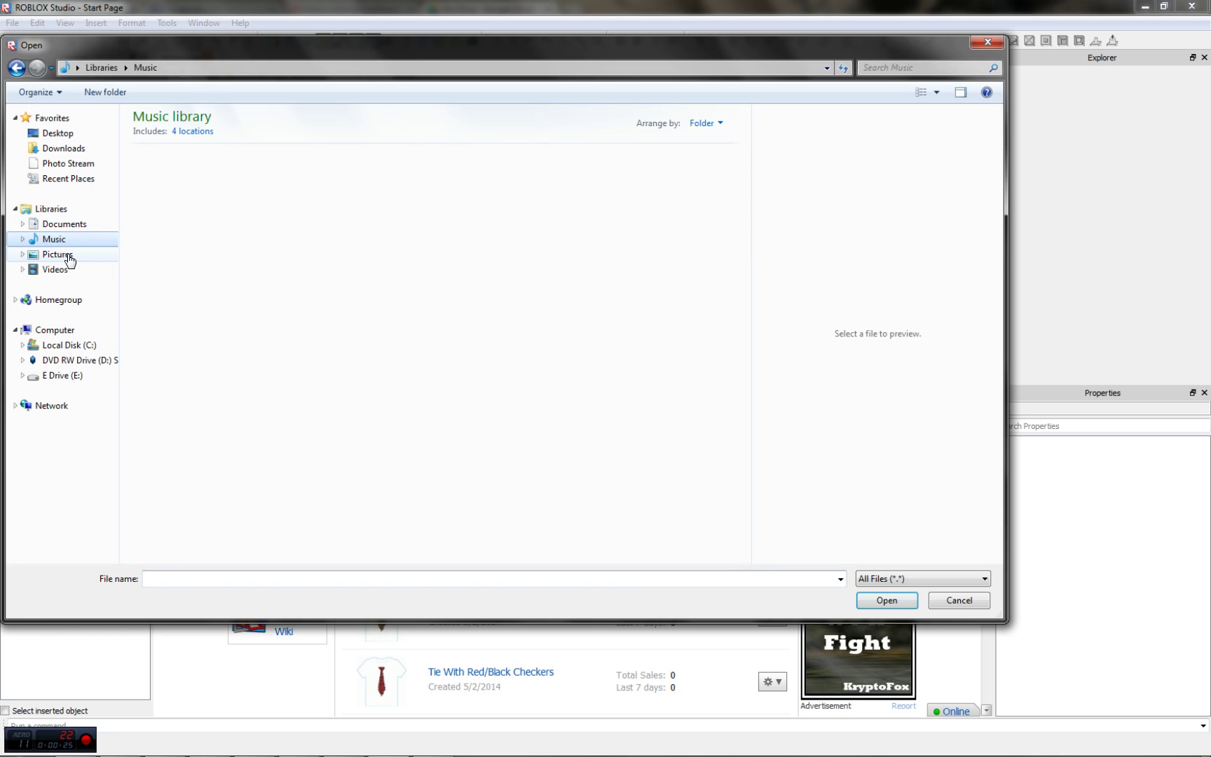
{"action": "left_click", "coordinate": [69, 258]}
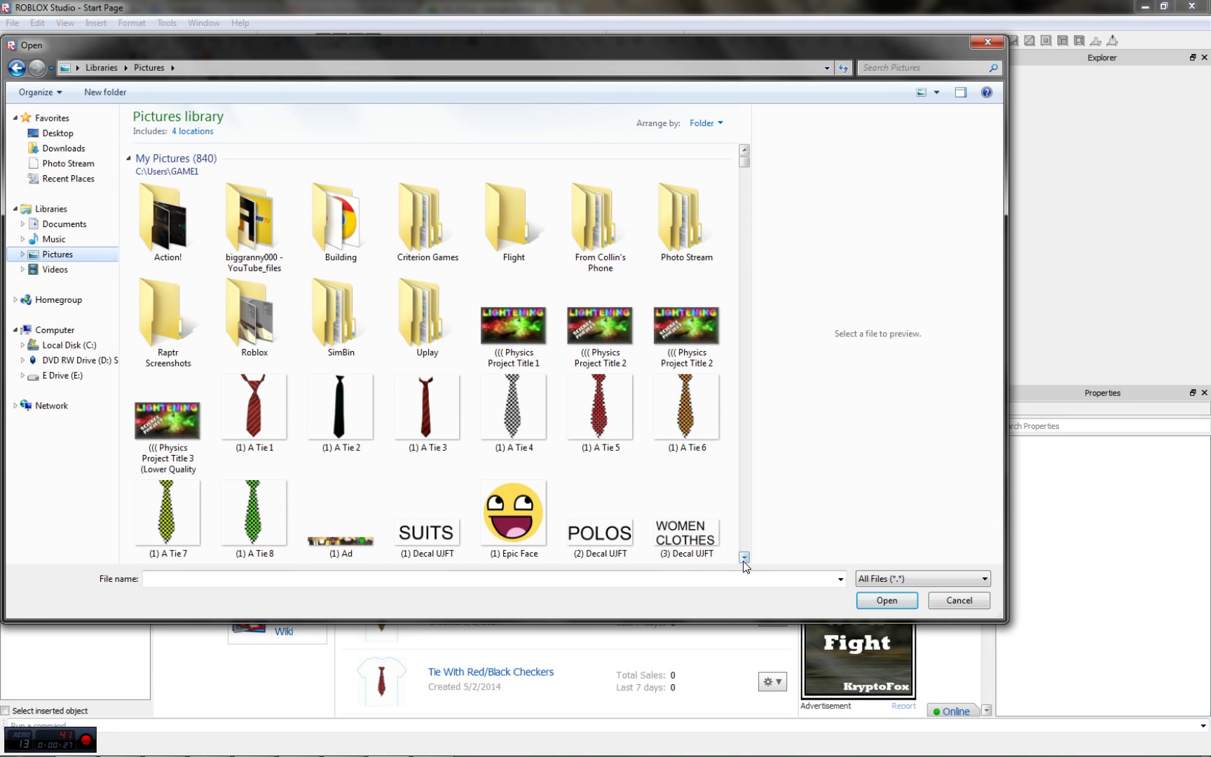
{"action": "left_click", "coordinate": [744, 557]}
{"action": "left_click", "coordinate": [685, 370]}
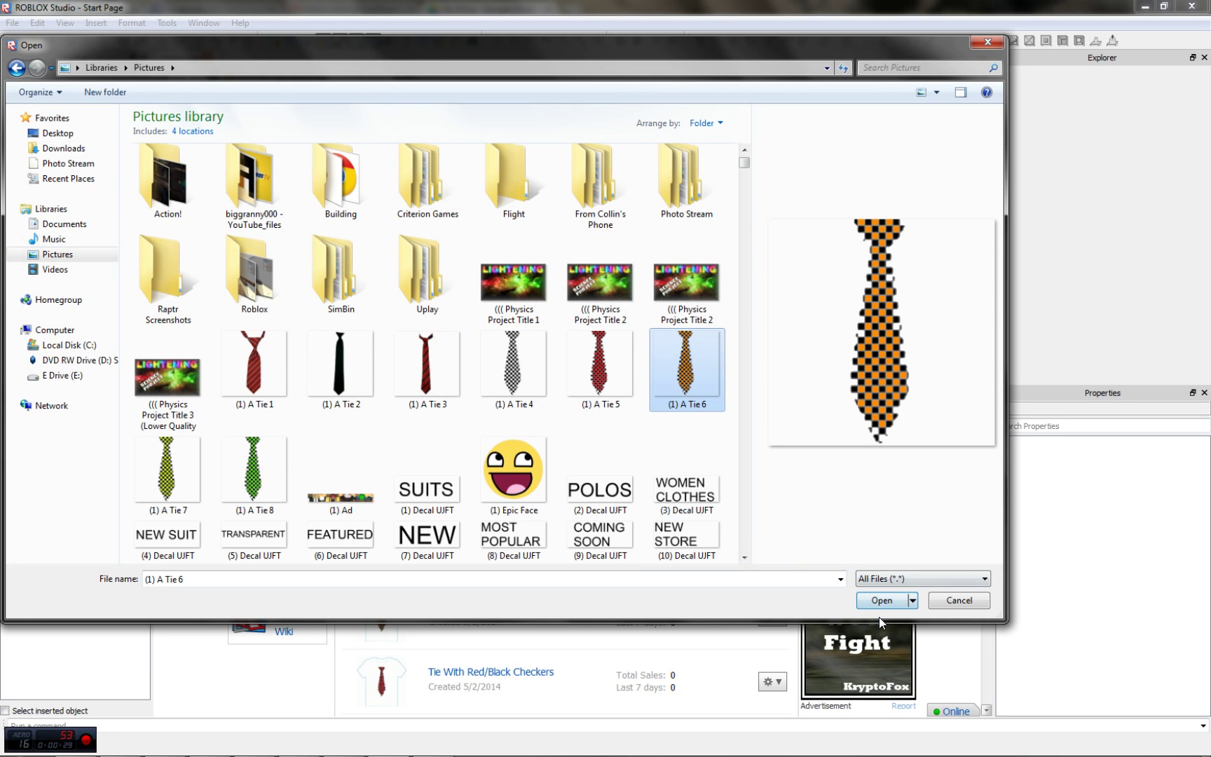
{"action": "left_click", "coordinate": [959, 599]}
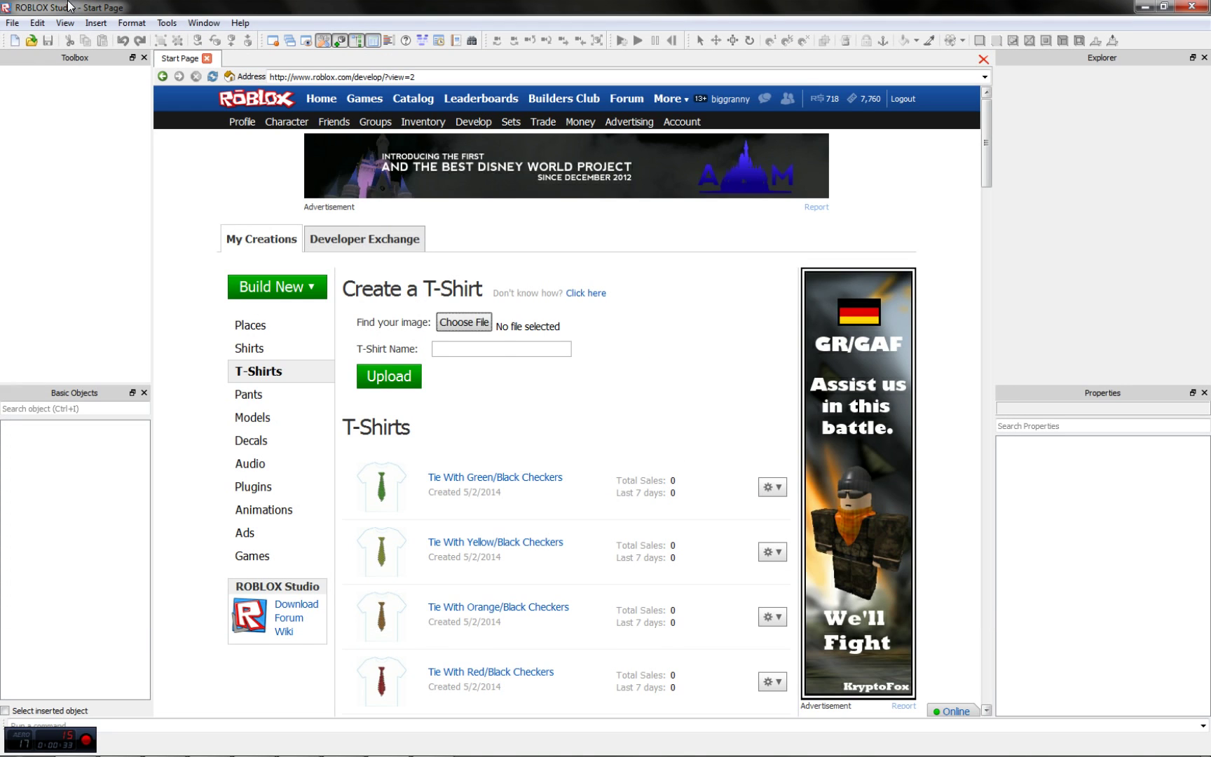
Return to the profile page's inventory and switch to Paint.NET.
{"action": "left_click", "coordinate": [240, 121]}
{"action": "scroll", "coordinate": [495, 479], "scroll_direction": "down", "scroll_amount": 10}
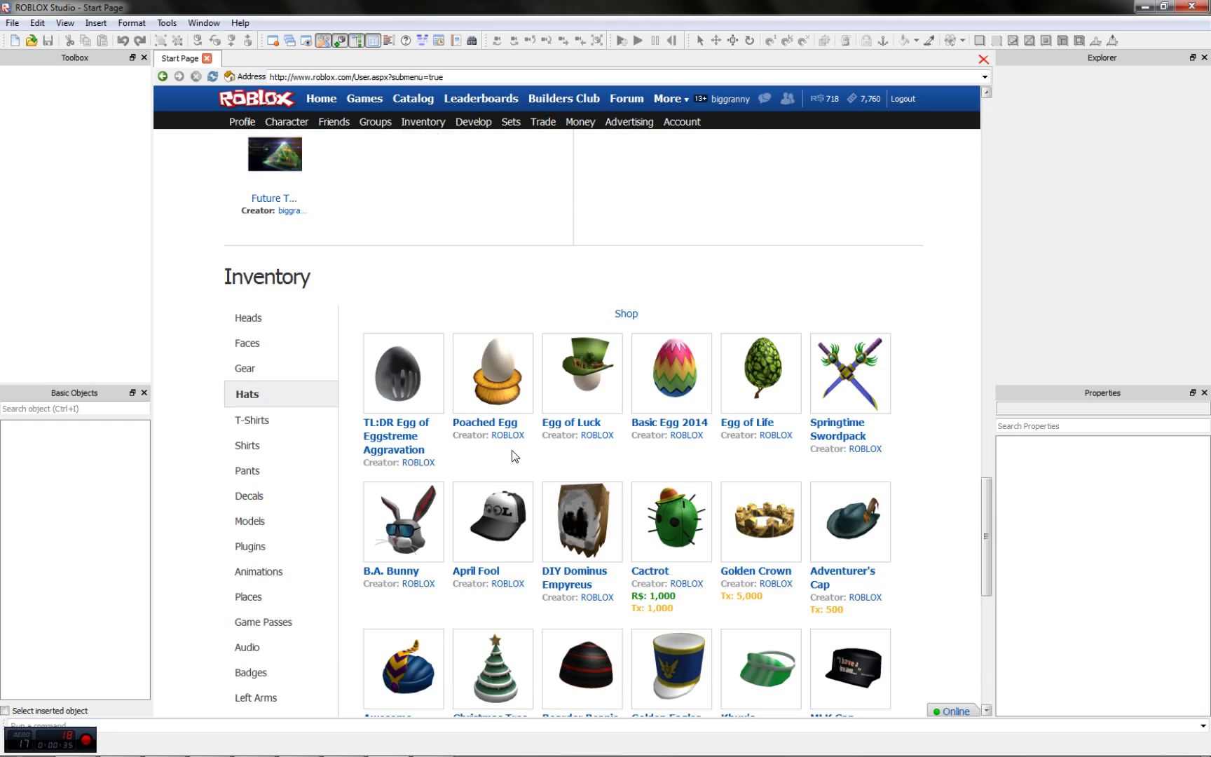
{"action": "scroll", "coordinate": [306, 335], "scroll_direction": "down", "scroll_amount": 5}
{"action": "scroll", "coordinate": [305, 334], "scroll_direction": "up", "scroll_amount": 5}
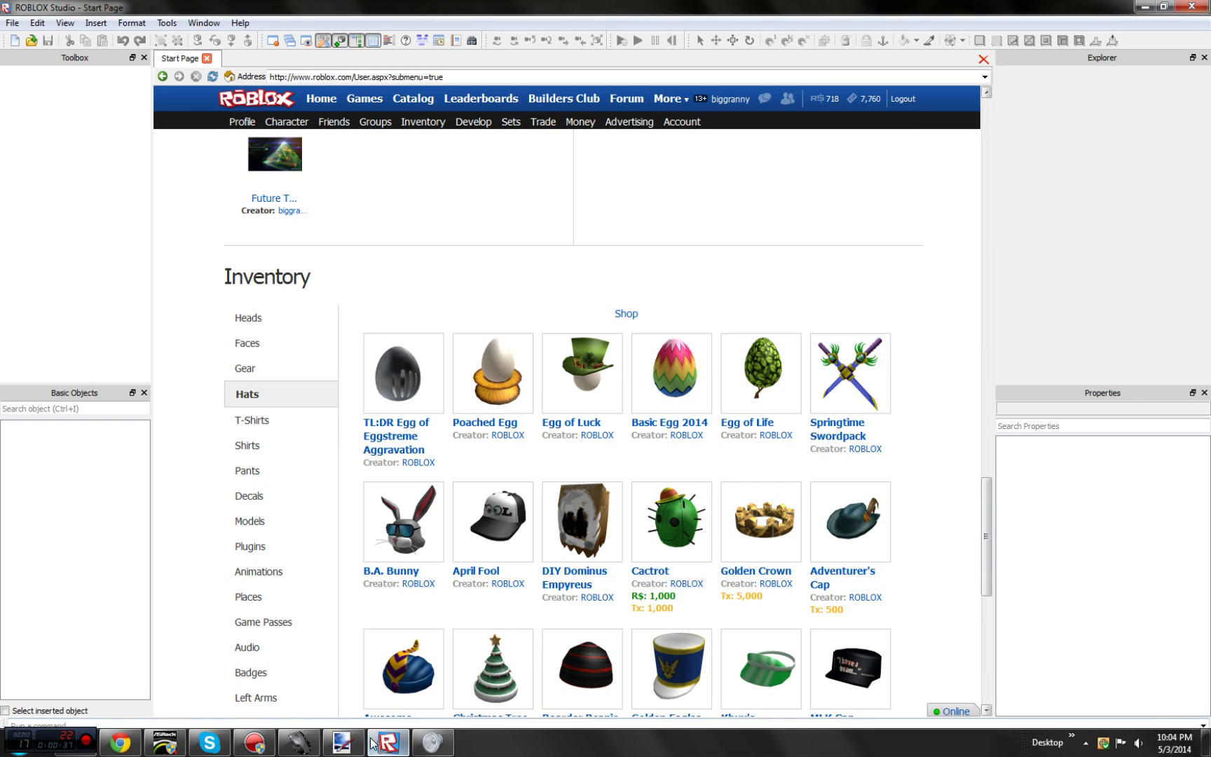
{"action": "left_click", "coordinate": [334, 744]}
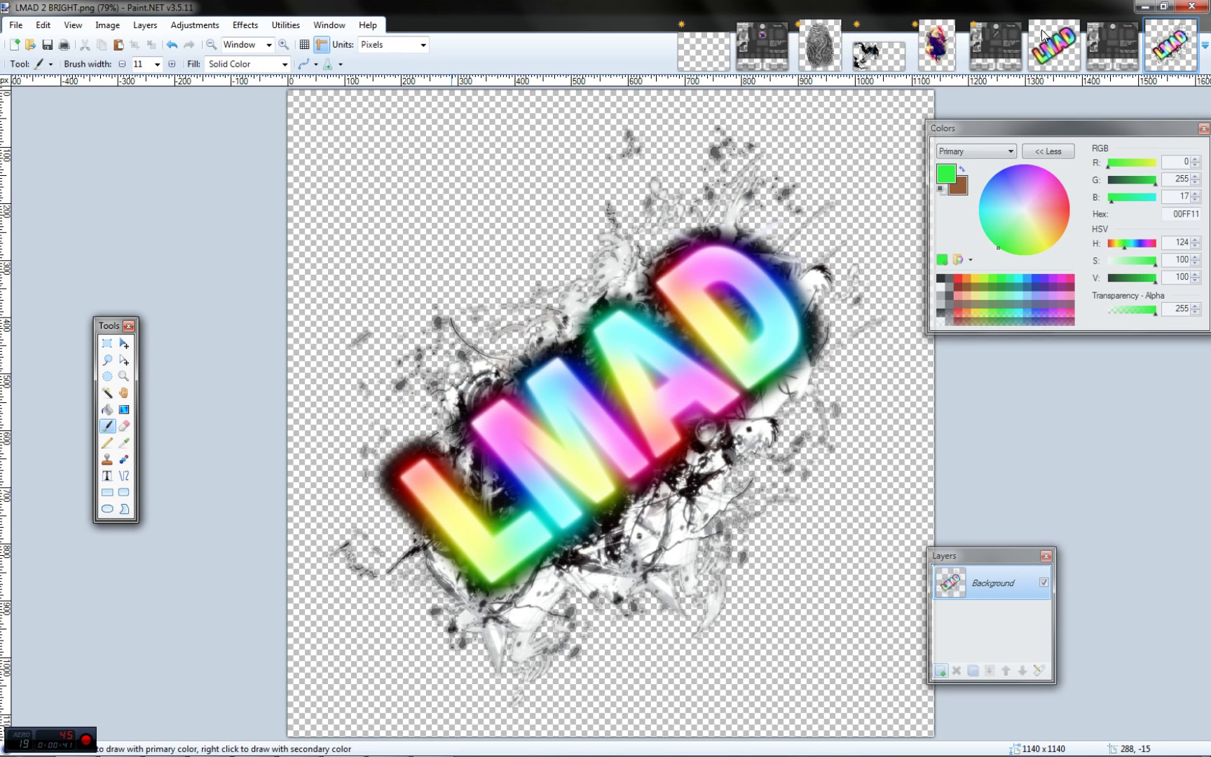
{"action": "left_click", "coordinate": [21, 24]}
{"action": "left_click", "coordinate": [21, 25]}
{"action": "left_click", "coordinate": [21, 24]}
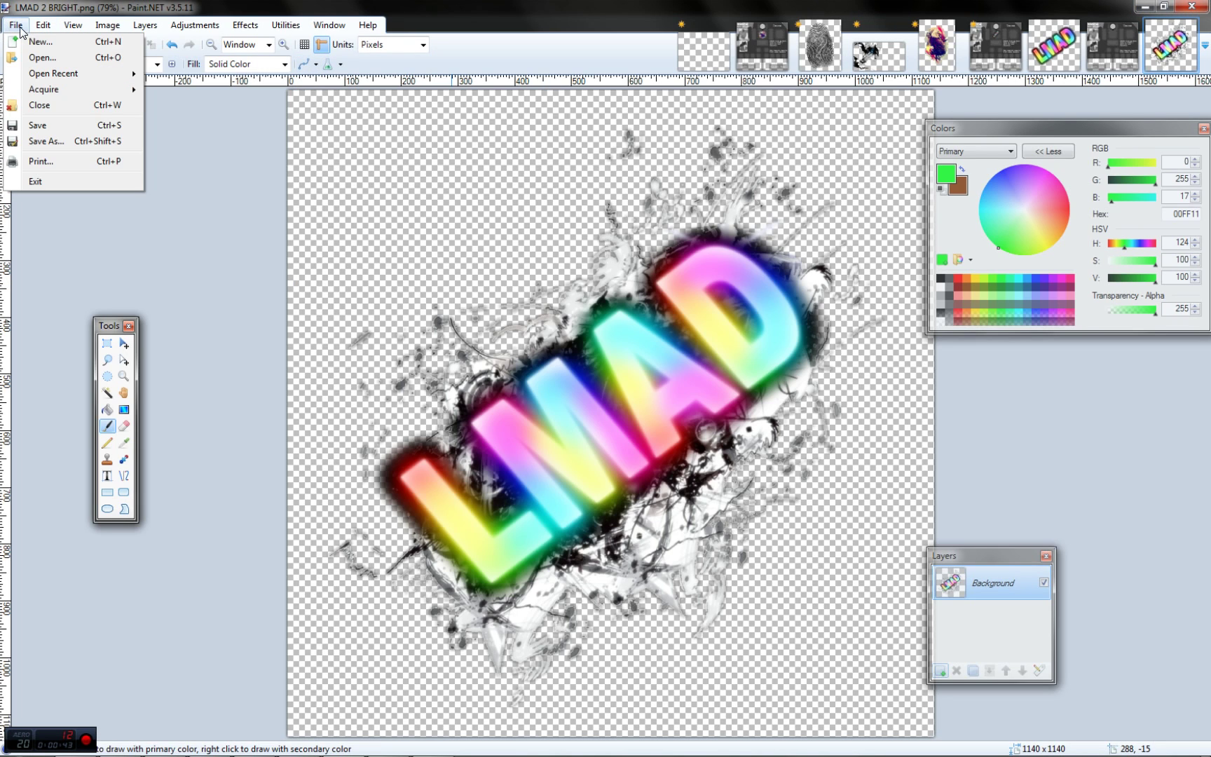
{"action": "left_click", "coordinate": [40, 58]}
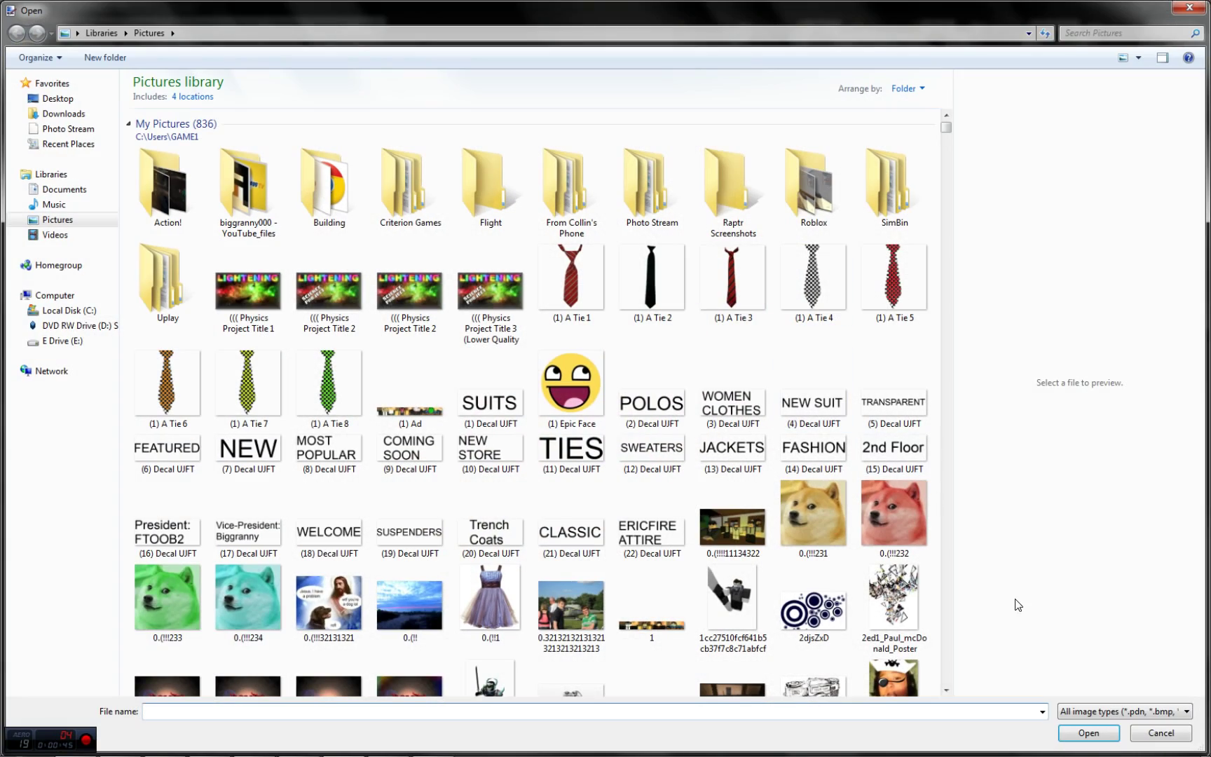
{"action": "left_click", "coordinate": [1159, 732]}
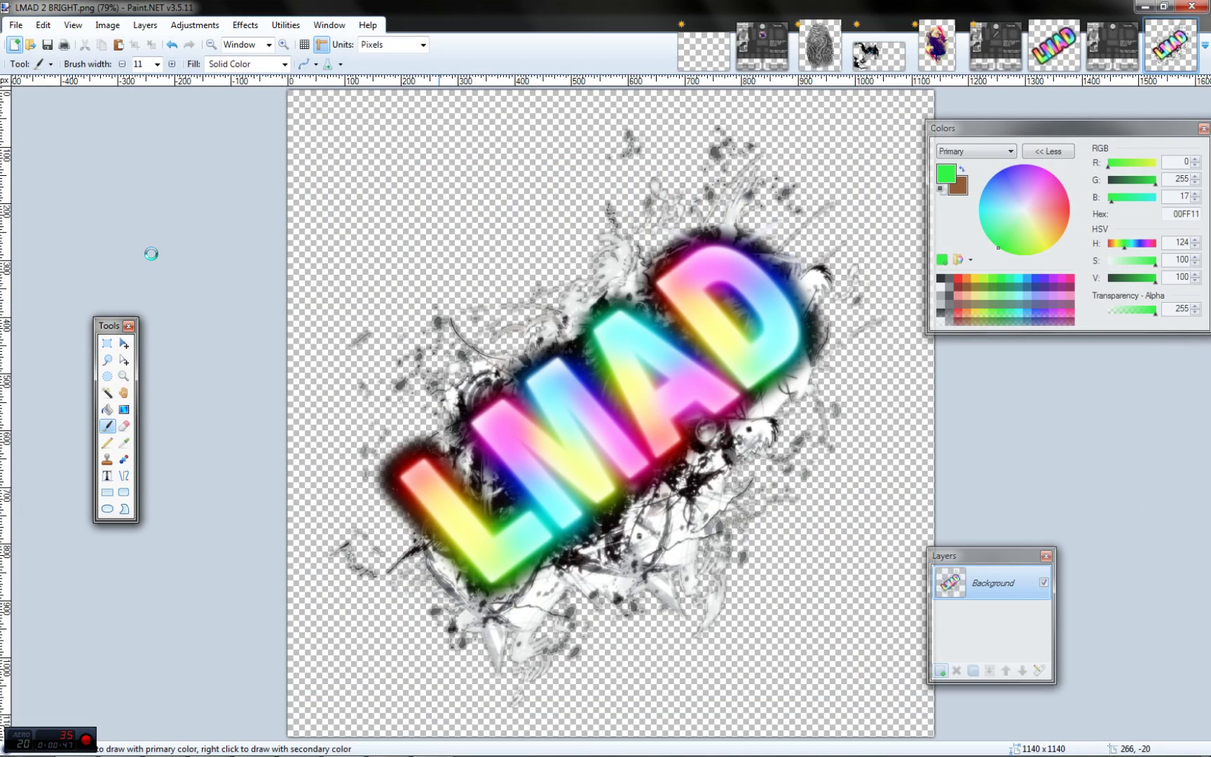
Create a new 800 × 600 pixel image and delete its white background with the Magic Wand.
{"action": "key", "text": "ctrl+n"}
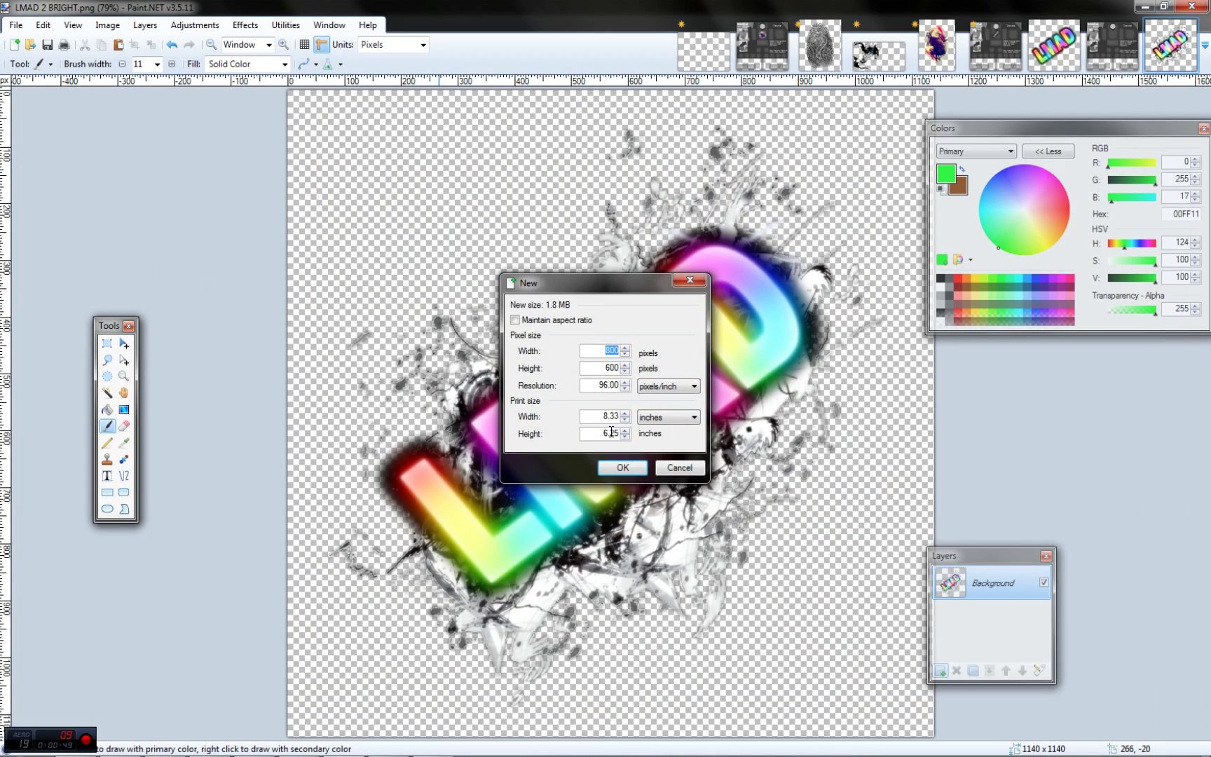
{"action": "left_click", "coordinate": [619, 468]}
{"action": "left_click", "coordinate": [107, 392]}
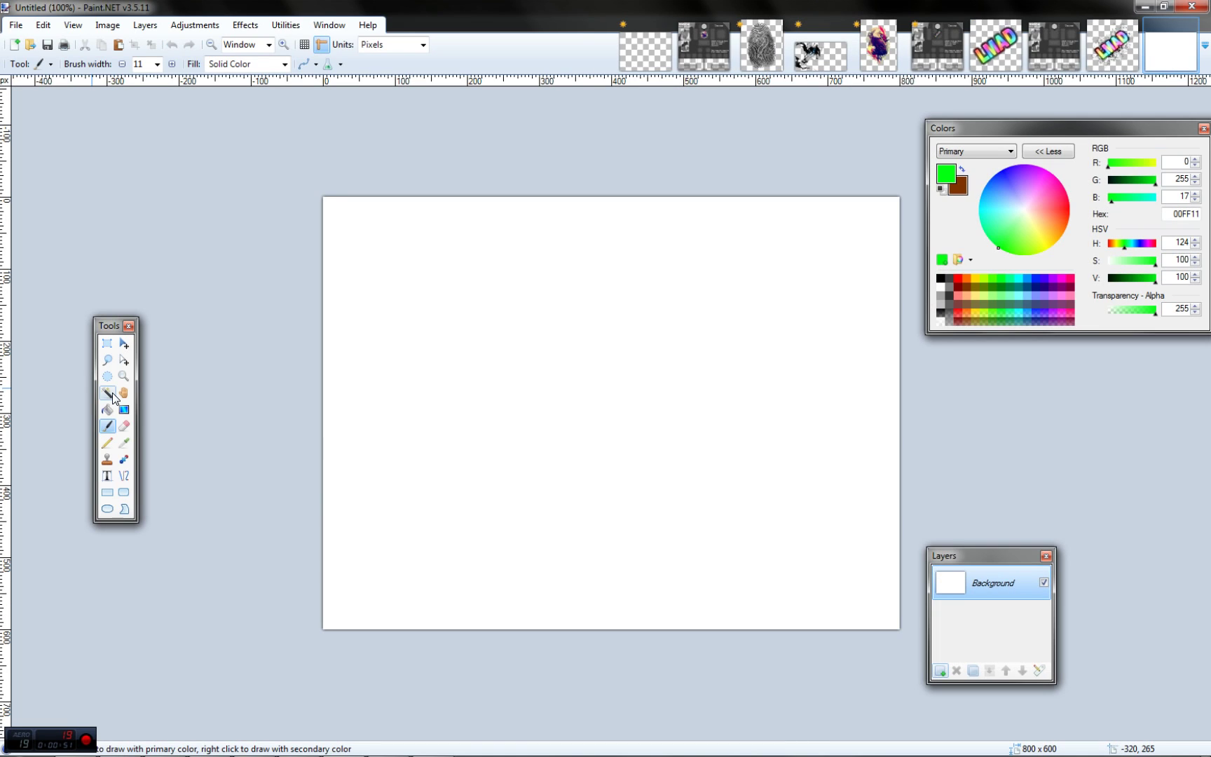
{"action": "left_click", "coordinate": [562, 385]}
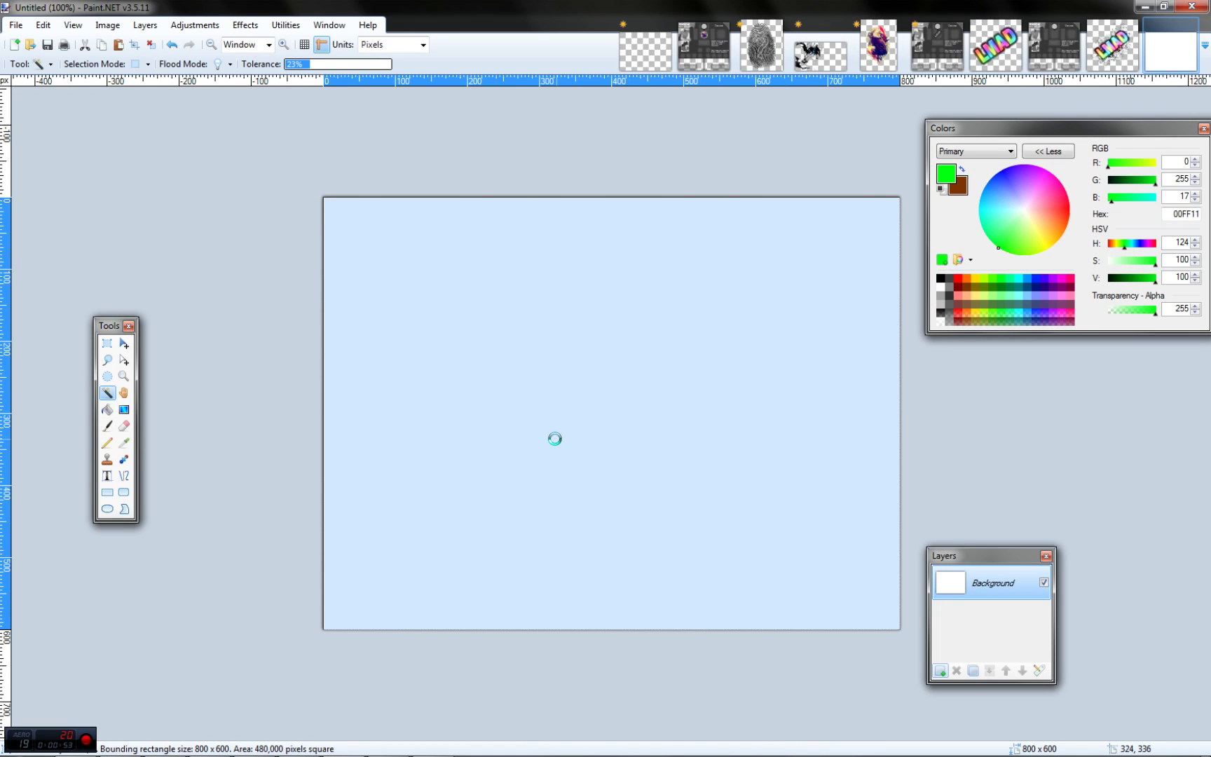
{"action": "key", "text": "Delete"}
{"action": "left_click", "coordinate": [107, 343]}
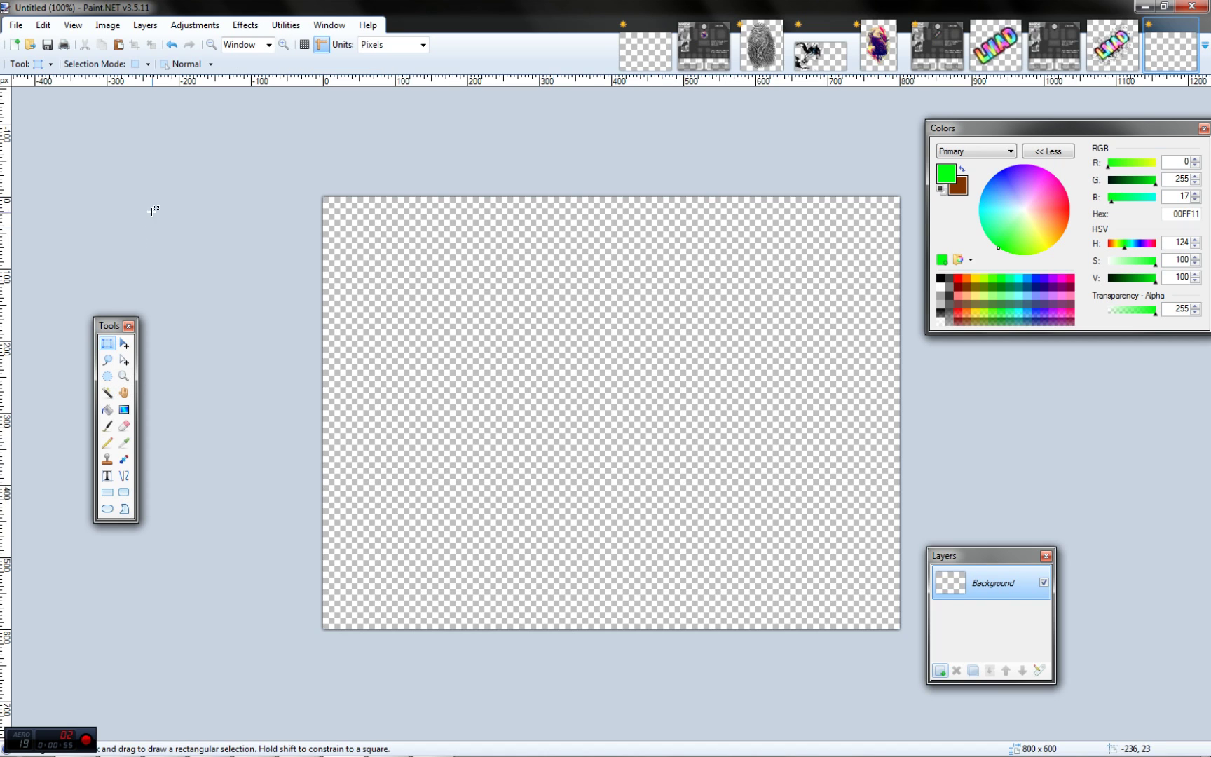
Open the poster JPG of scattered black and coloured triangles from the Pictures library.
{"action": "left_click", "coordinate": [17, 24]}
{"action": "left_click", "coordinate": [38, 50]}
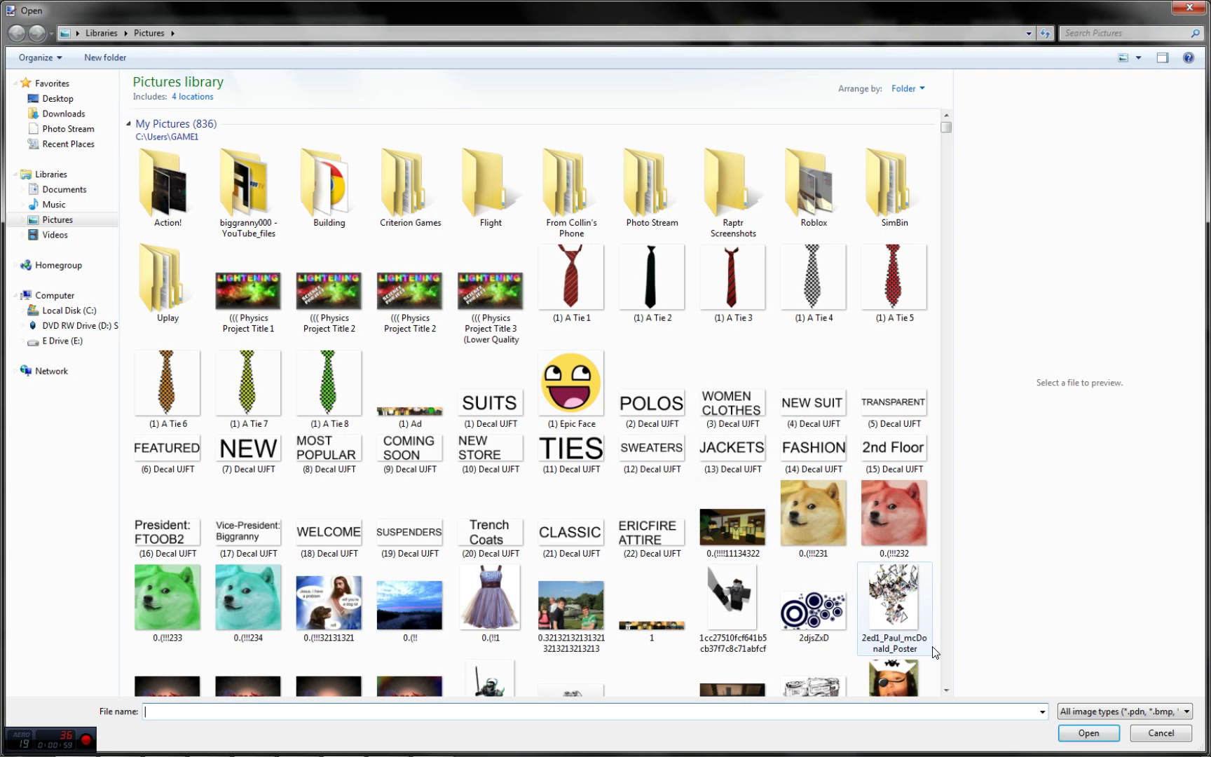
{"action": "left_click", "coordinate": [946, 691]}
{"action": "scroll", "coordinate": [945, 691], "scroll_direction": "down", "scroll_amount": 5}
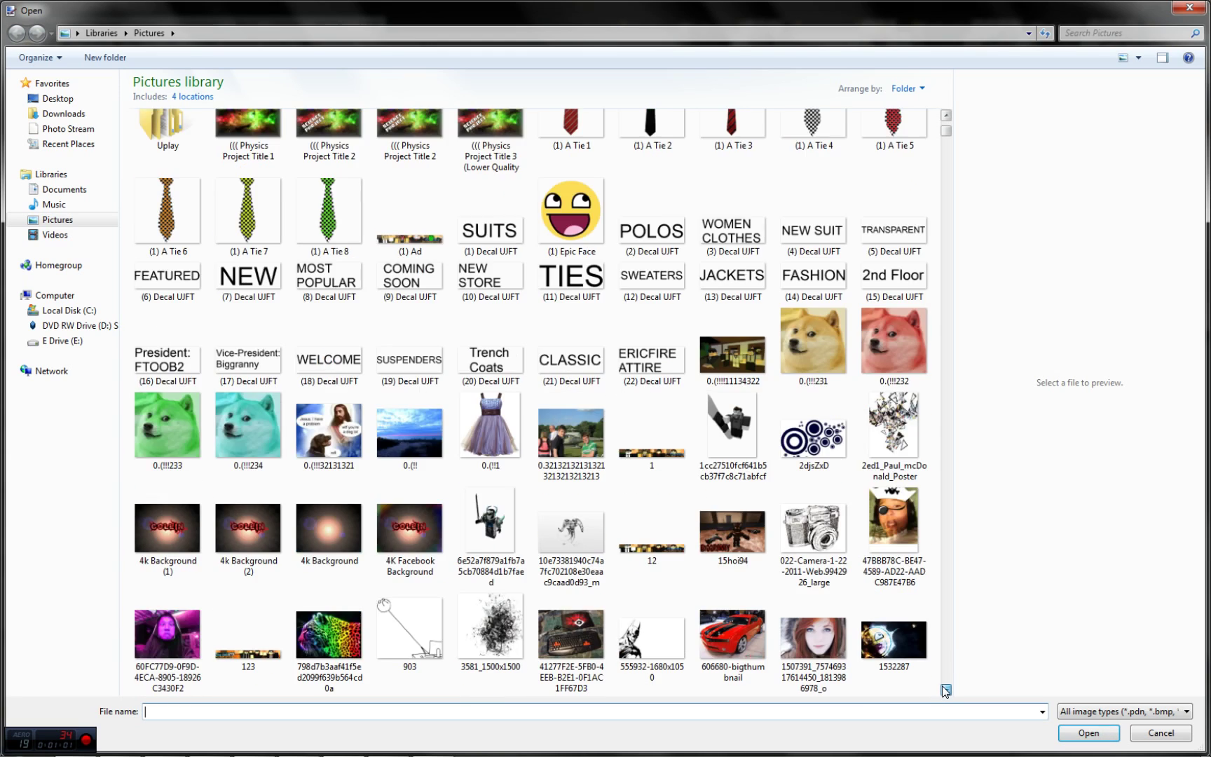
{"action": "left_click", "coordinate": [513, 444]}
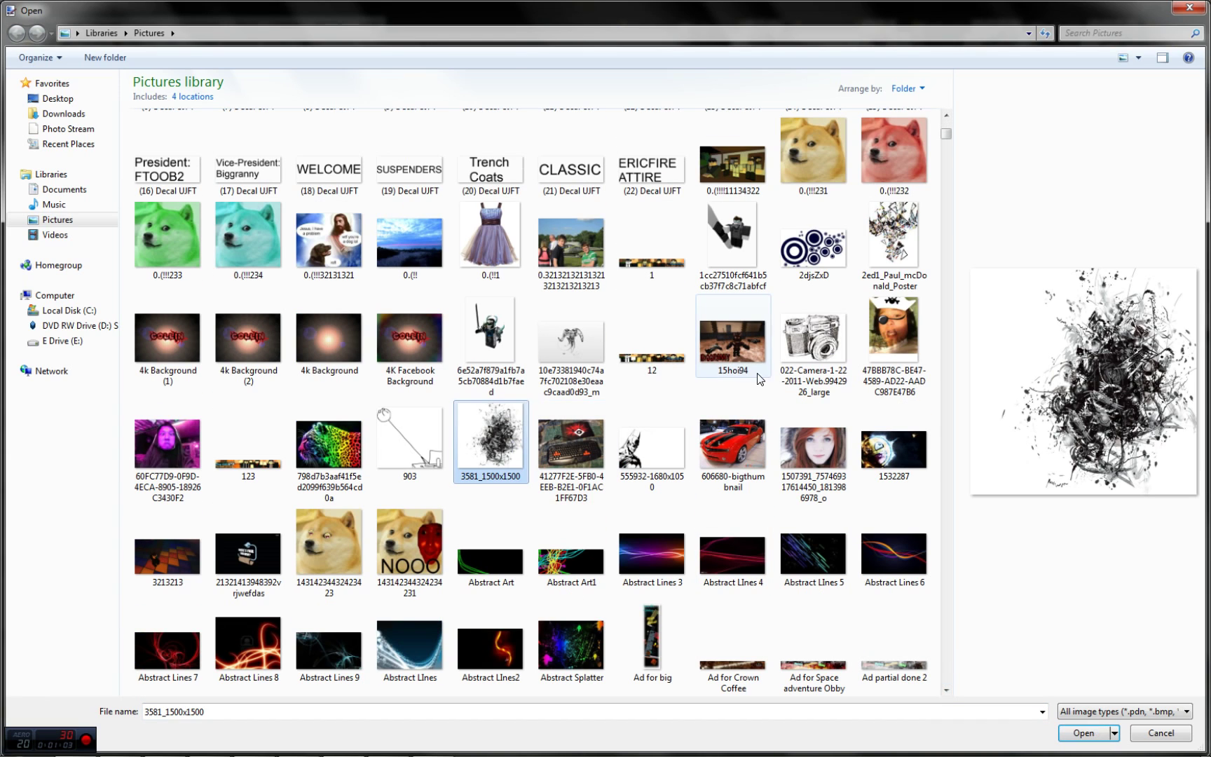
{"action": "left_click", "coordinate": [802, 266]}
{"action": "left_click", "coordinate": [900, 249]}
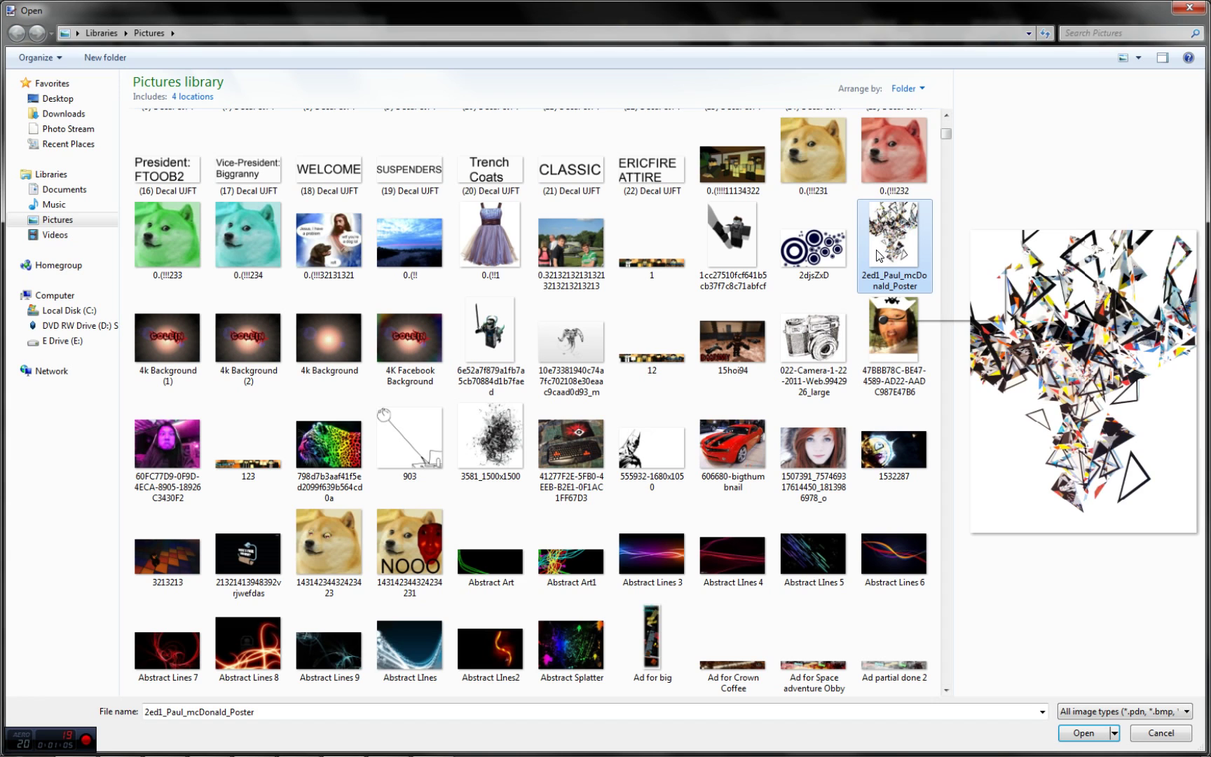
{"action": "left_click", "coordinate": [819, 323]}
{"action": "left_click", "coordinate": [766, 330]}
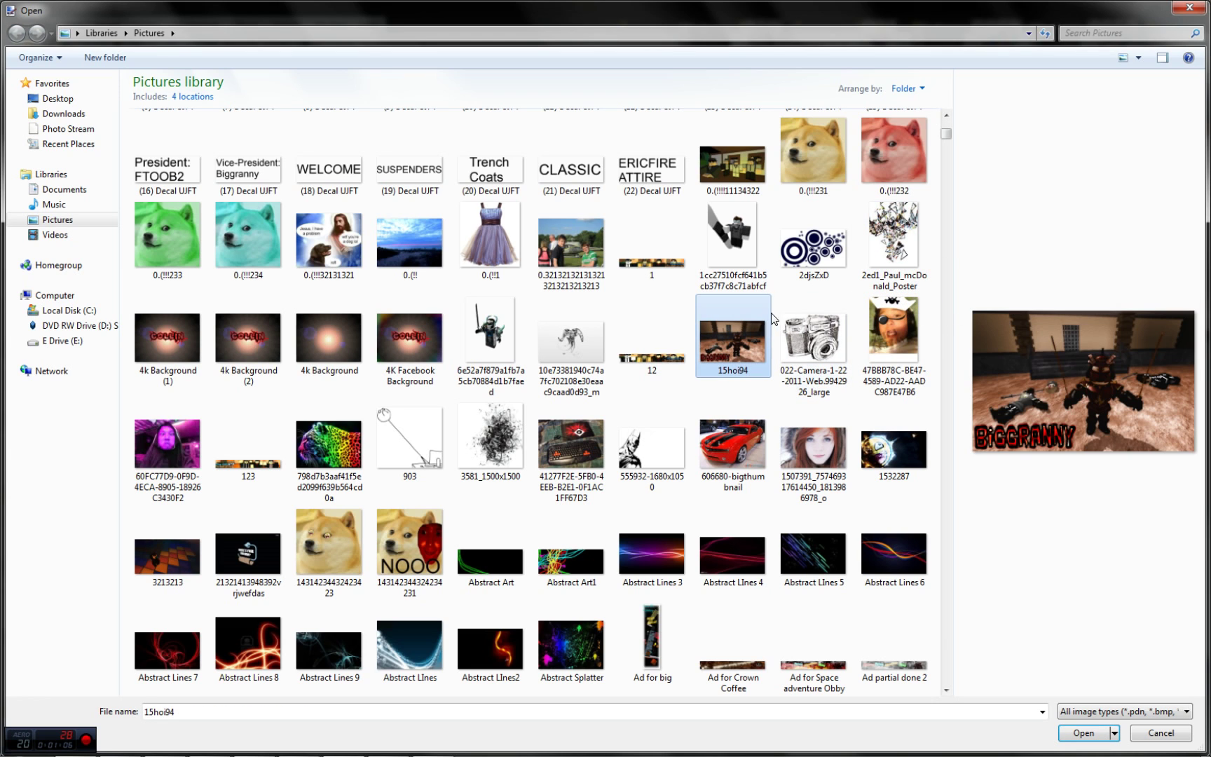
{"action": "left_click", "coordinate": [802, 329]}
{"action": "left_click", "coordinate": [863, 270]}
{"action": "left_click", "coordinate": [1083, 734]}
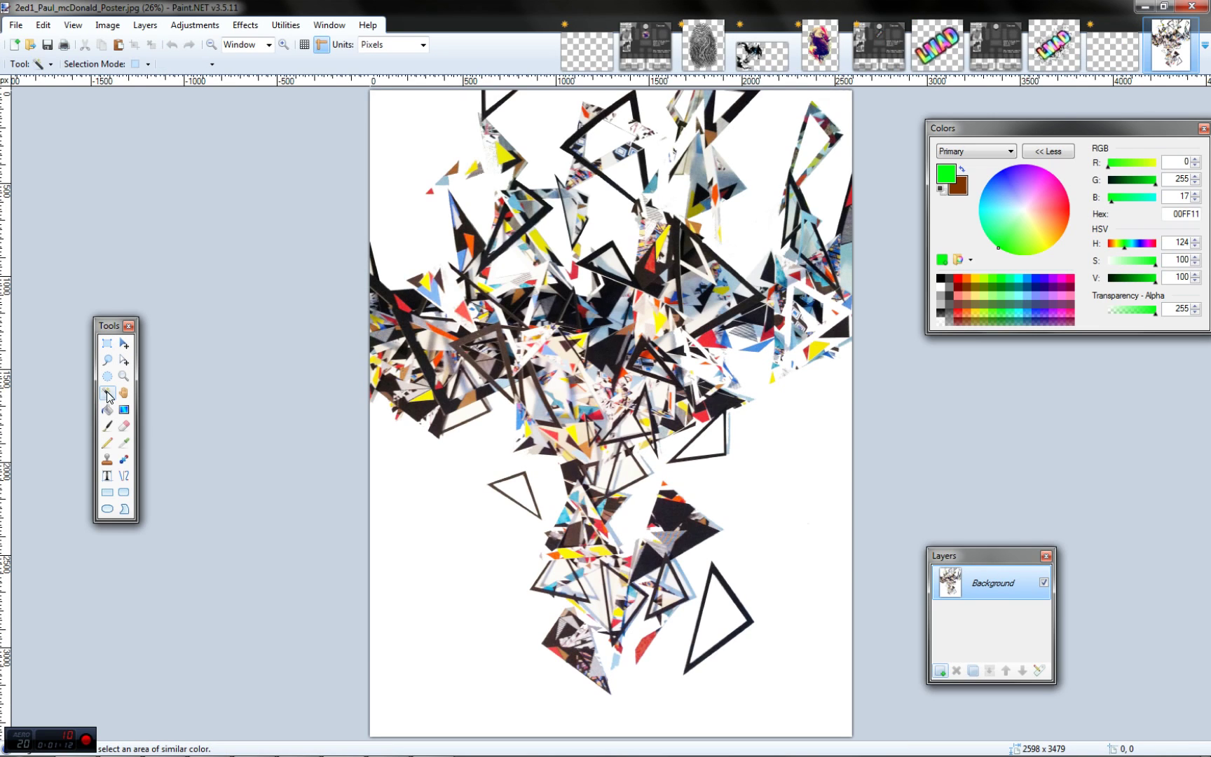
Remove the white background around the triangles with the Magic Wand, and select and copy the whole image.
{"action": "left_click", "coordinate": [107, 392]}
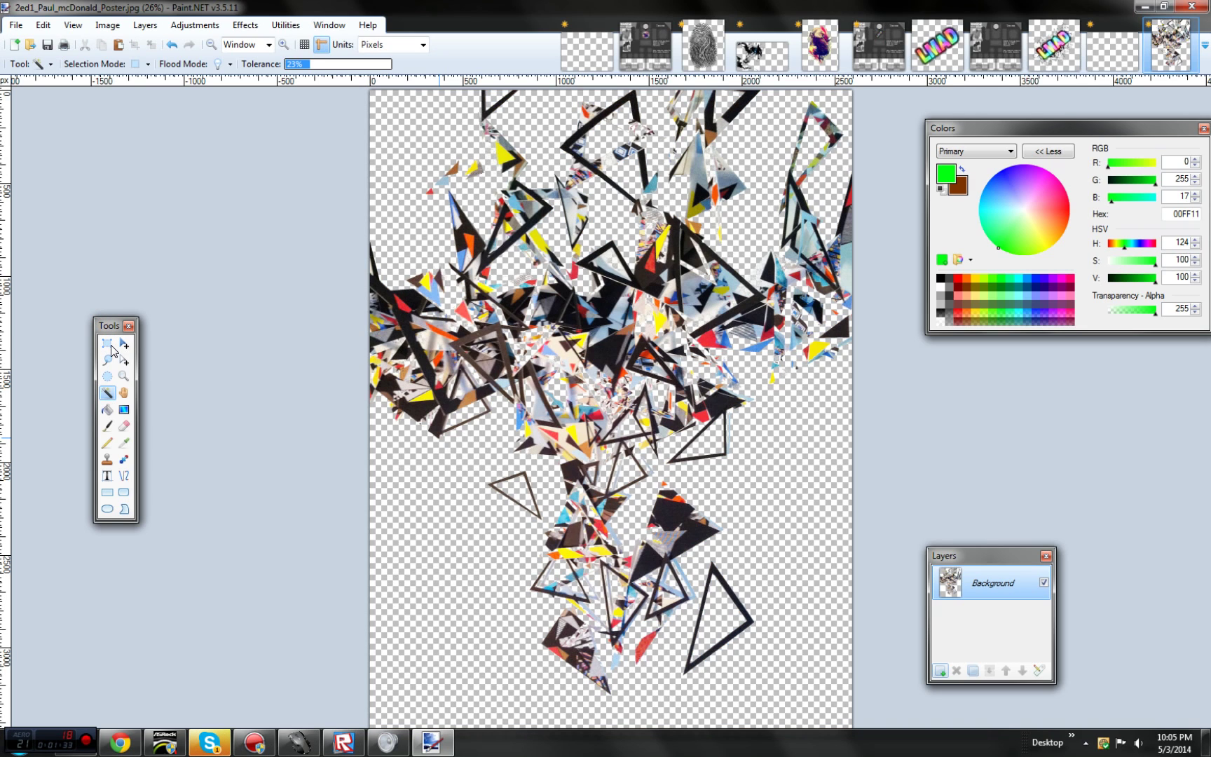
{"action": "left_click", "coordinate": [108, 345]}
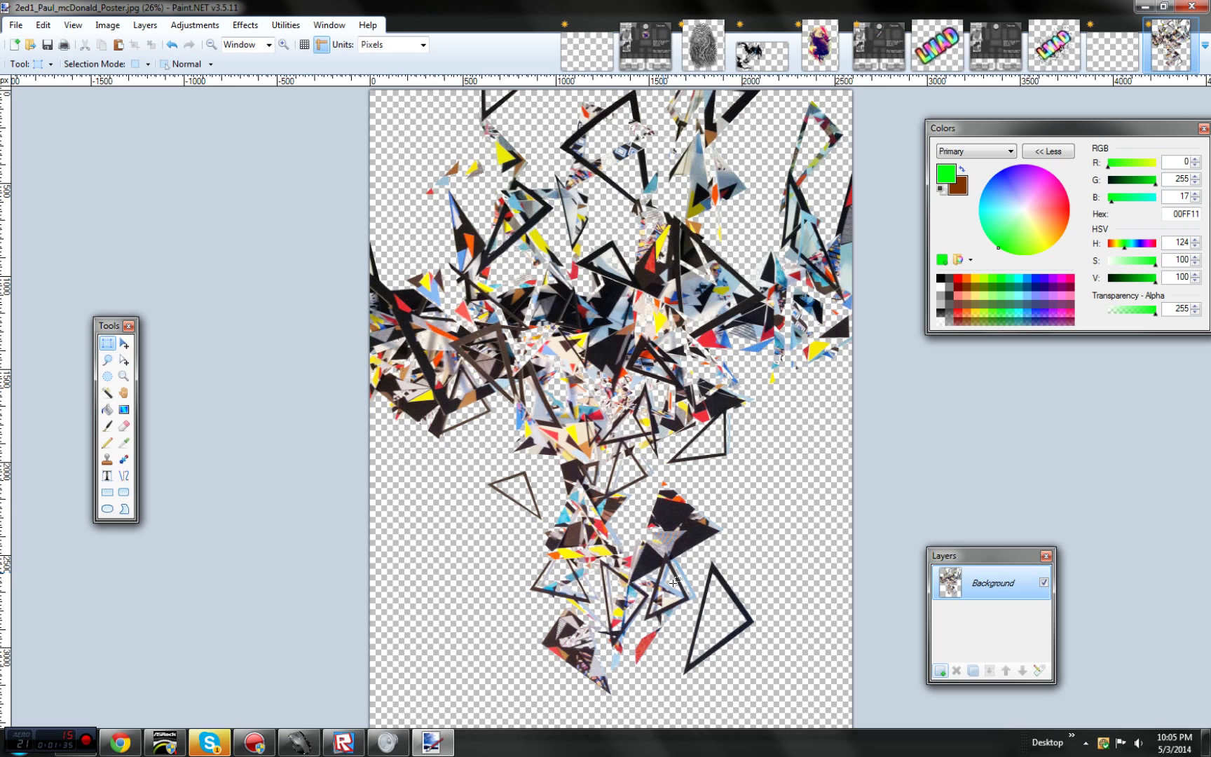
{"action": "left_click_drag", "start_coordinate": [774, 692], "coordinate": [566, 297]}
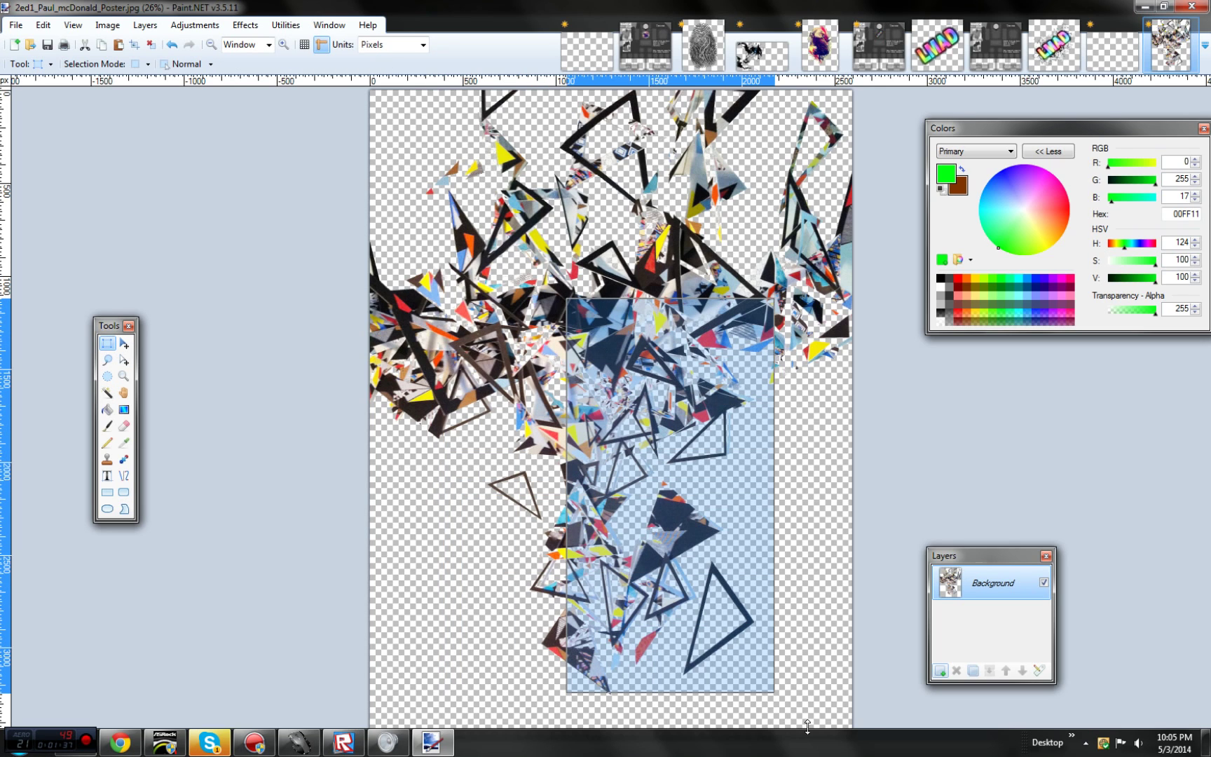
{"action": "key", "text": "ctrl+a"}
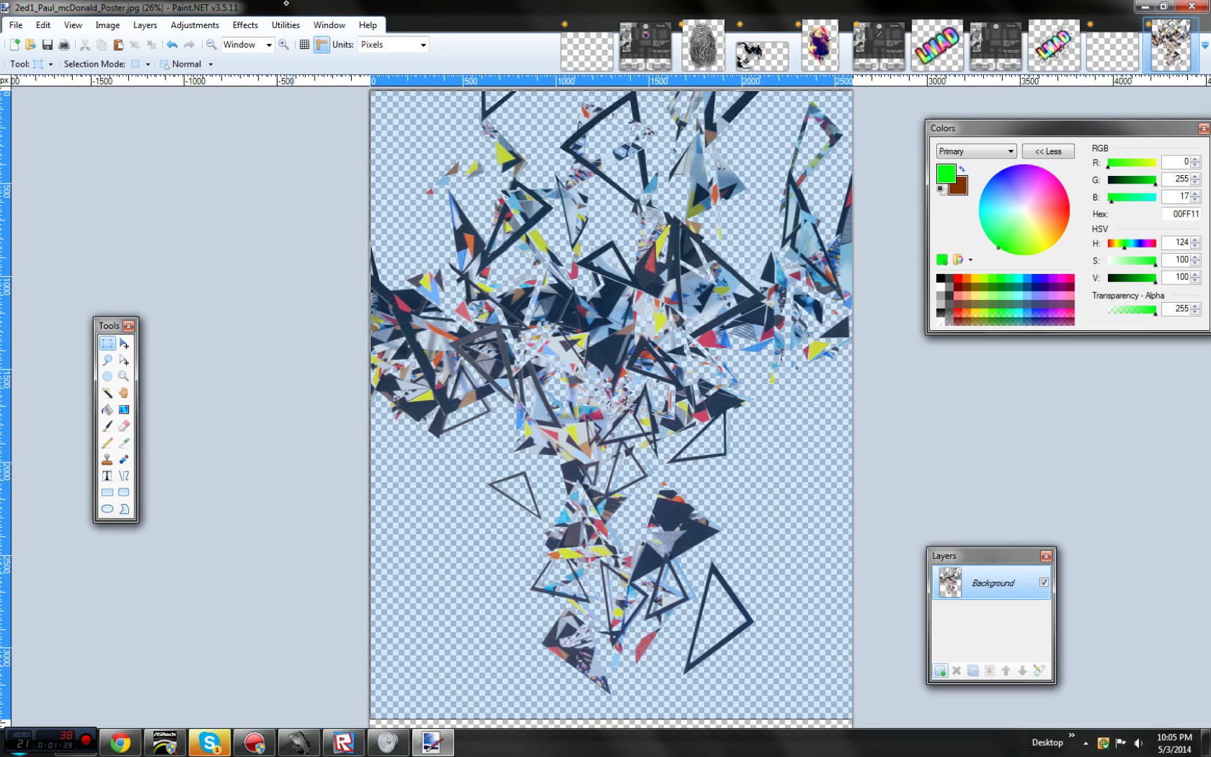
Paste the copied triangles into the blank 800 × 600 image, keep the canvas size, and shift the artwork until its upper-right corner is reachable.
{"action": "left_click", "coordinate": [1117, 50]}
{"action": "key", "text": "ctrl+v"}
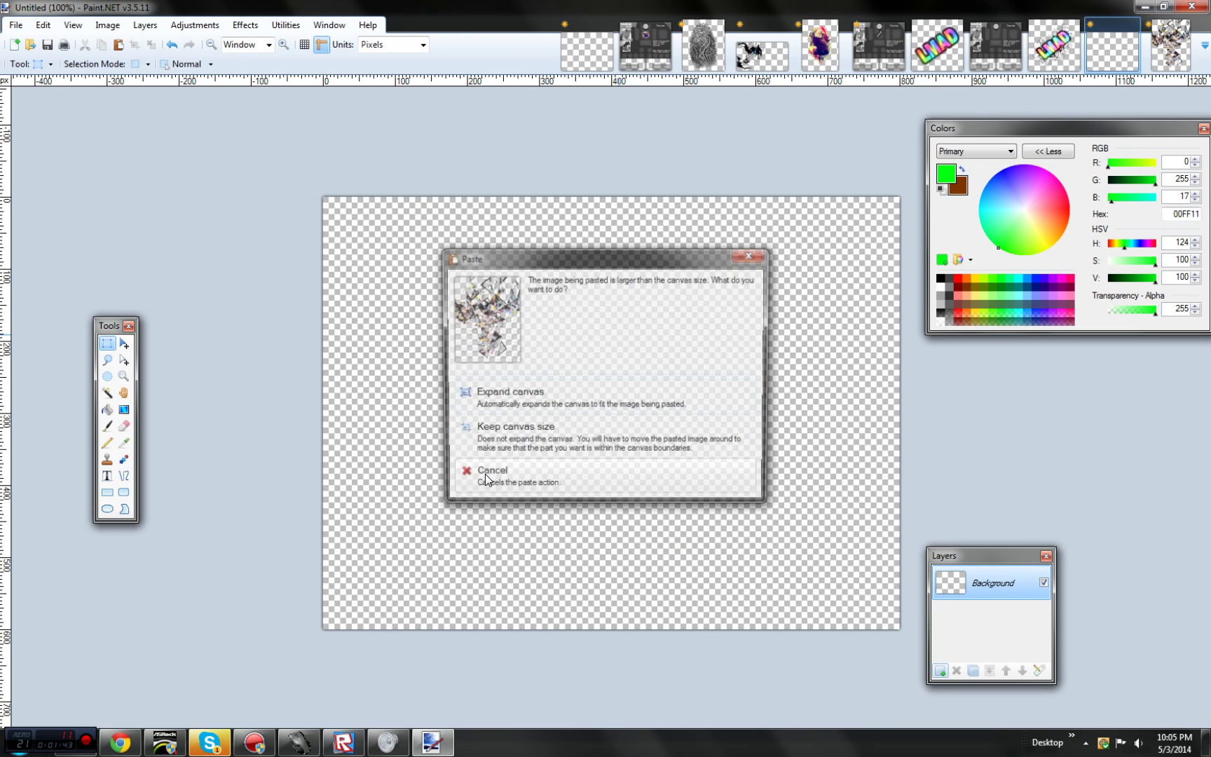
{"action": "left_click", "coordinate": [662, 435]}
{"action": "left_click_drag", "start_coordinate": [432, 248], "coordinate": [757, 364]}
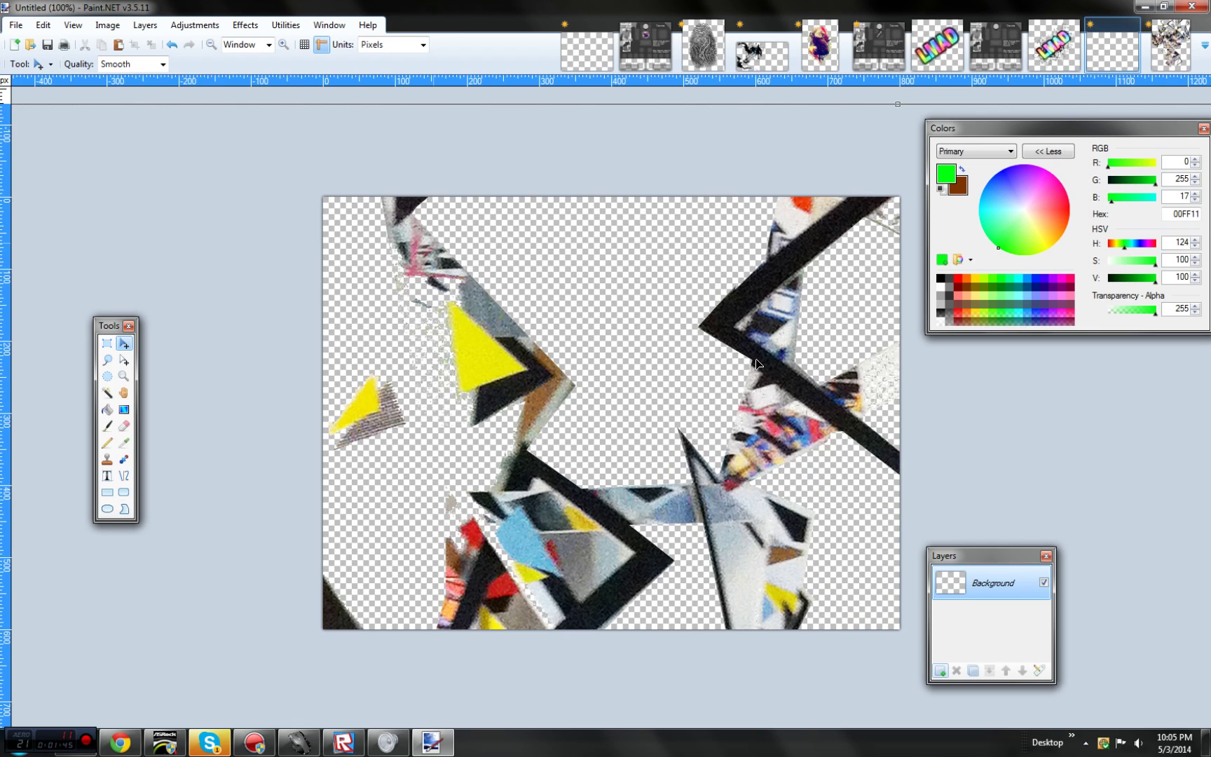
{"action": "left_click_drag", "start_coordinate": [581, 334], "coordinate": [548, 338]}
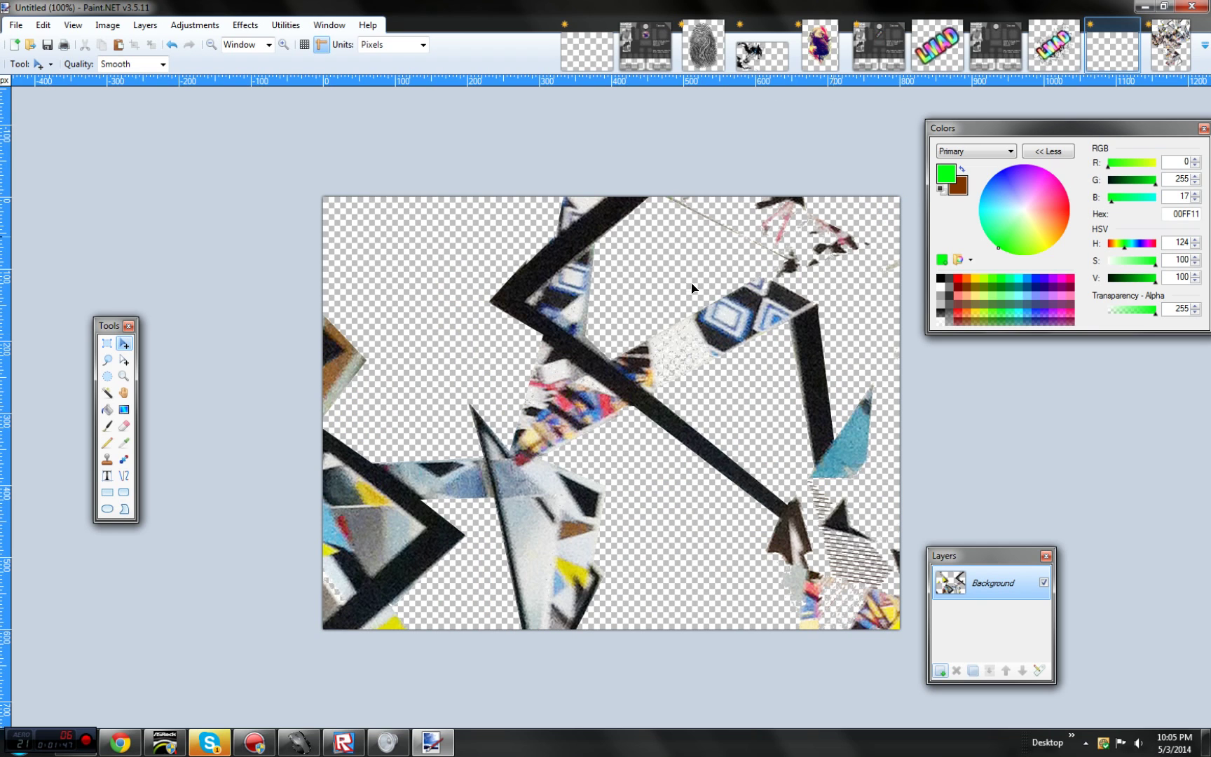
{"action": "left_click_drag", "start_coordinate": [655, 334], "coordinate": [471, 429]}
{"action": "left_click_drag", "start_coordinate": [800, 243], "coordinate": [590, 301]}
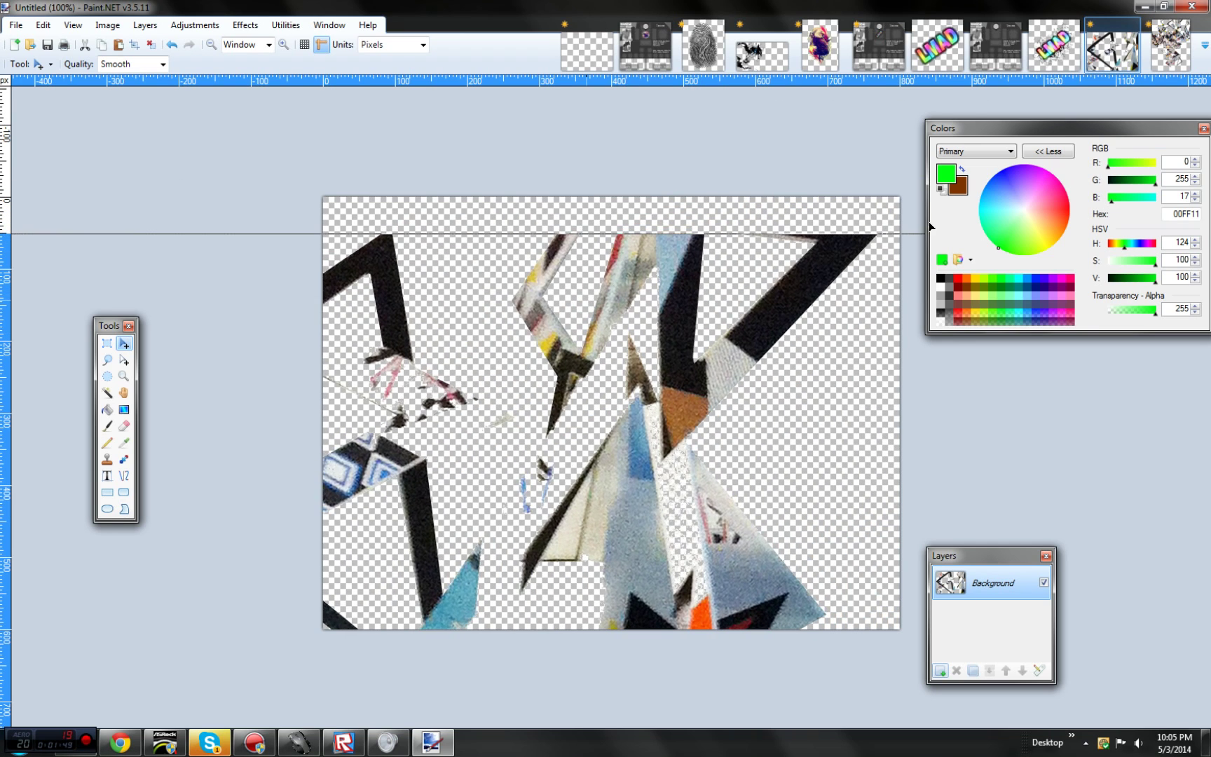
{"action": "left_click_drag", "start_coordinate": [853, 265], "coordinate": [576, 244]}
{"action": "left_click_drag", "start_coordinate": [772, 241], "coordinate": [566, 233]}
{"action": "left_click_drag", "start_coordinate": [700, 239], "coordinate": [140, 557]}
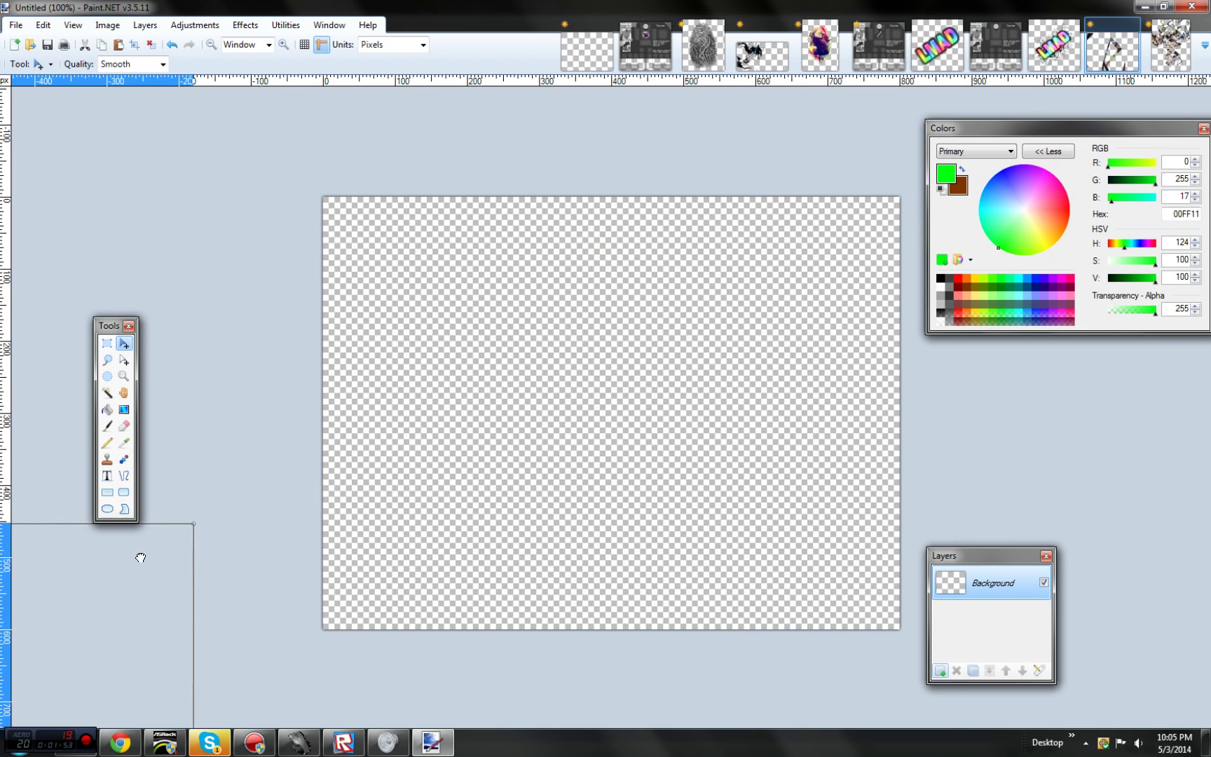
{"action": "left_click_drag", "start_coordinate": [574, 280], "coordinate": [767, 199]}
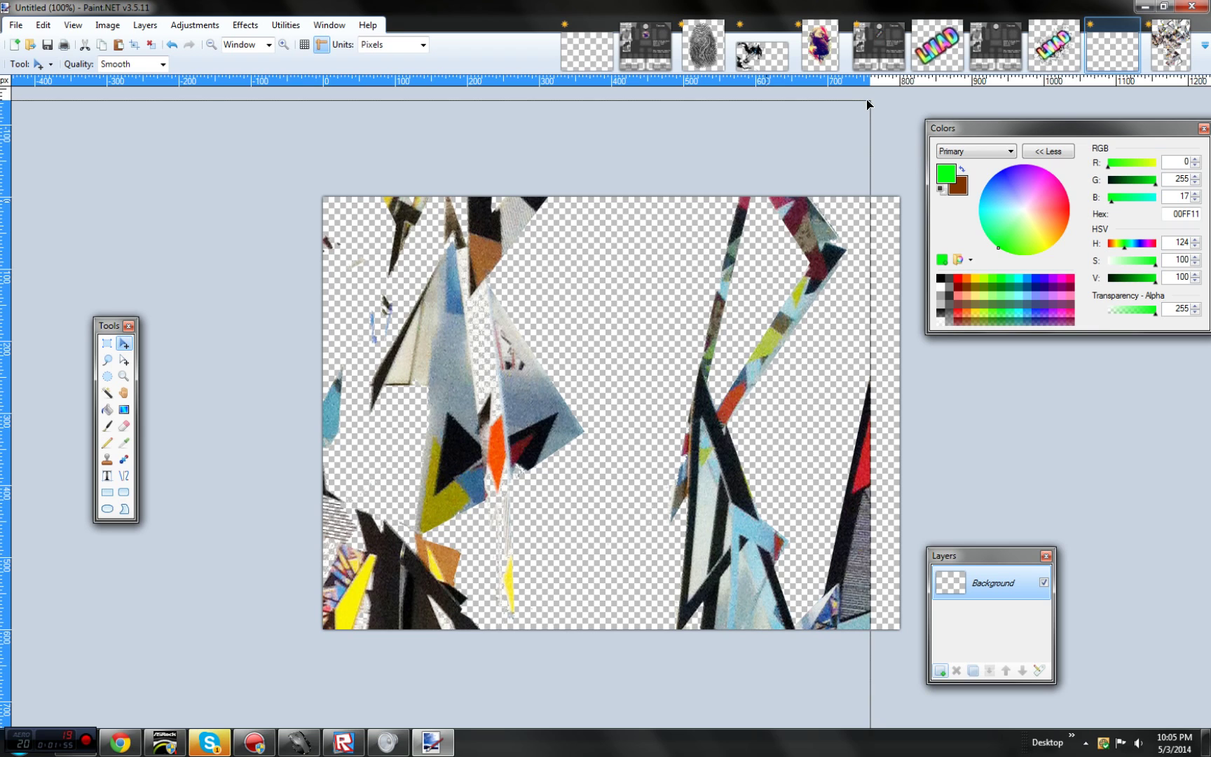
Scale the pasted triangles down to about 285 × 420 pixels and place them near the middle of the canvas.
{"action": "left_click_drag", "start_coordinate": [867, 104], "coordinate": [633, 596]}
{"action": "key", "text": "ctrl+z"}
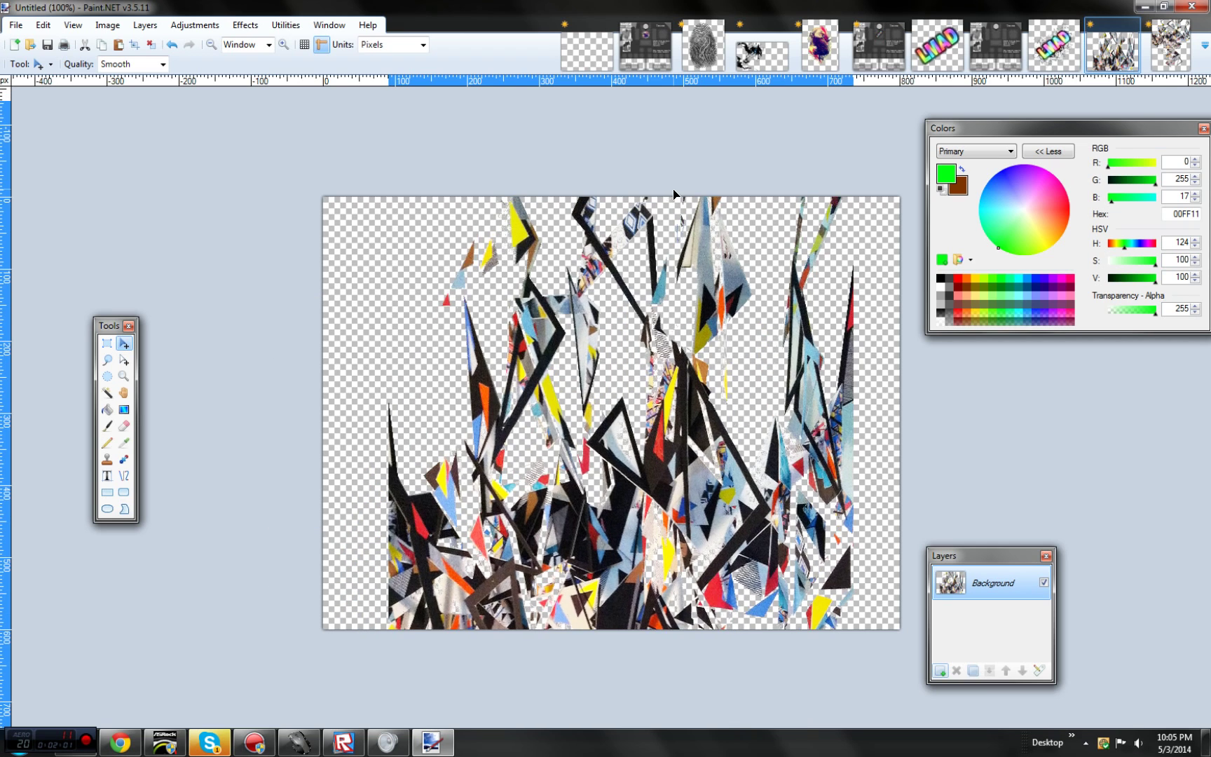
{"action": "left_click_drag", "start_coordinate": [855, 112], "coordinate": [760, 702]}
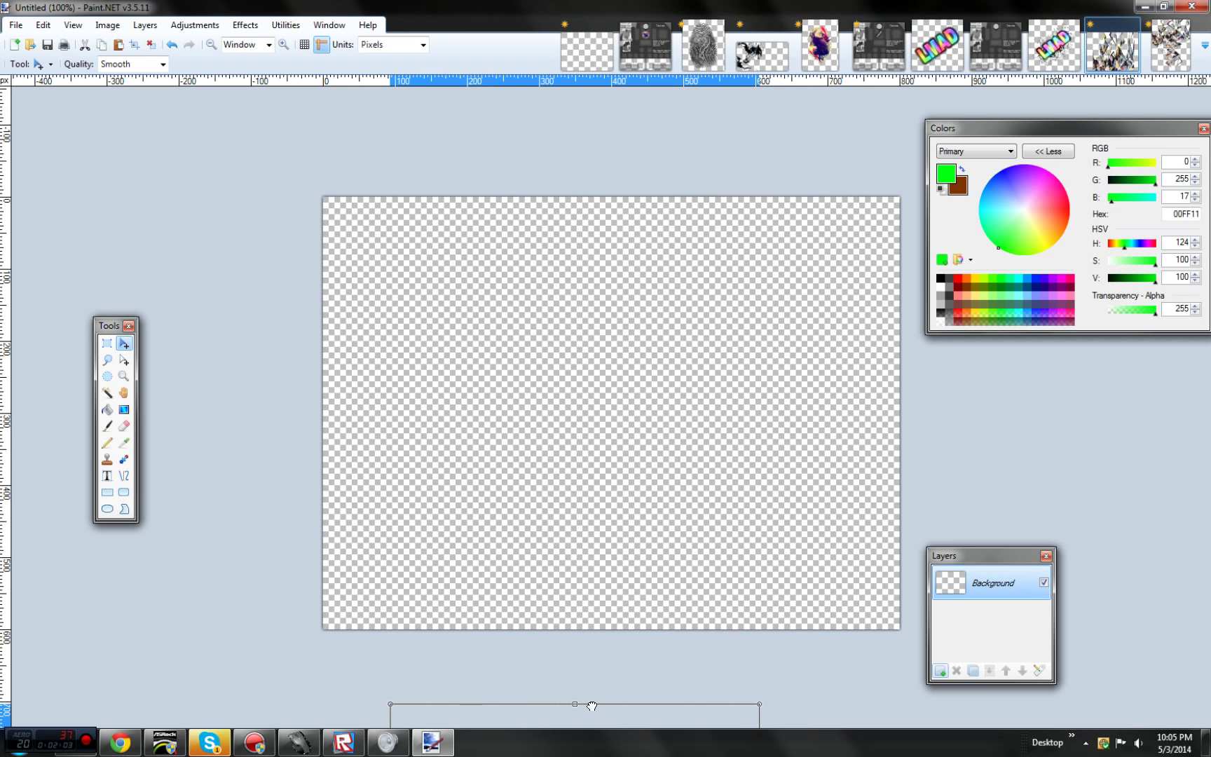
{"action": "left_click_drag", "start_coordinate": [608, 718], "coordinate": [638, 543]}
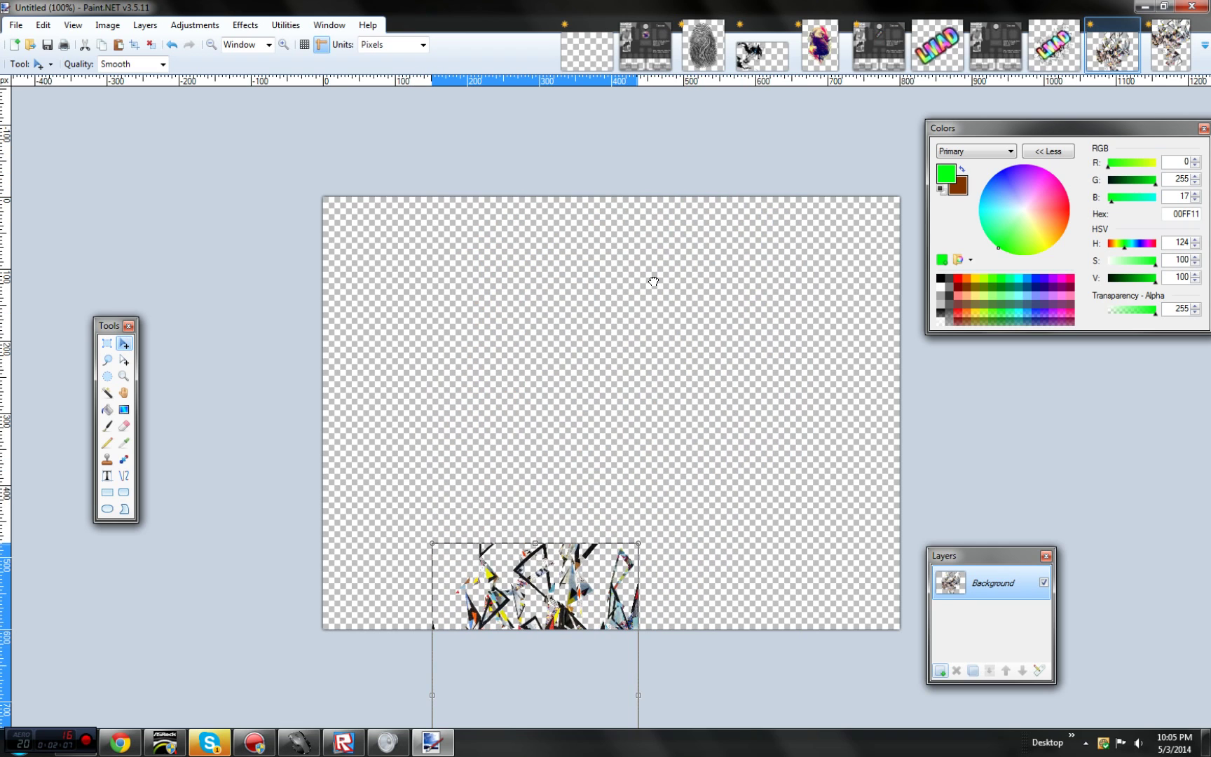
{"action": "left_click_drag", "start_coordinate": [653, 281], "coordinate": [653, 382]}
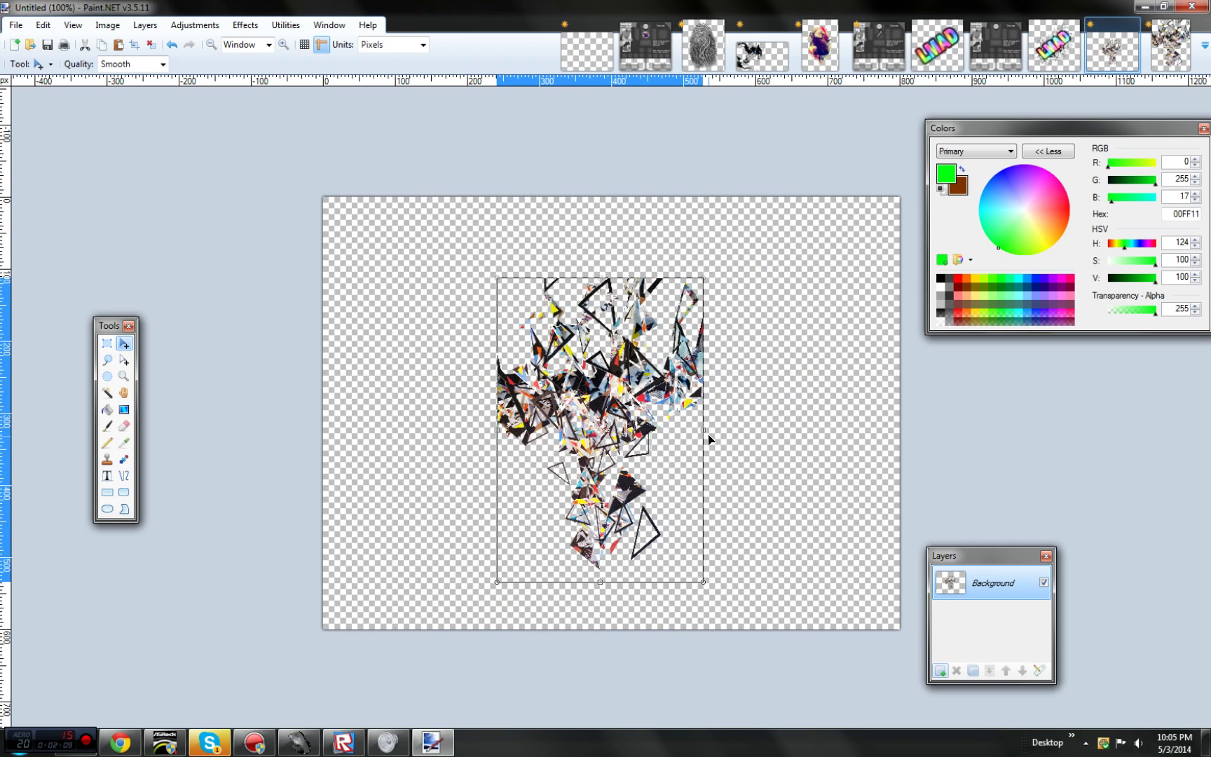
Stretch and move the triangles to about 830 × 600 pixels so they span the full width and nearly the whole height of the canvas.
{"action": "left_click_drag", "start_coordinate": [702, 430], "coordinate": [817, 429]}
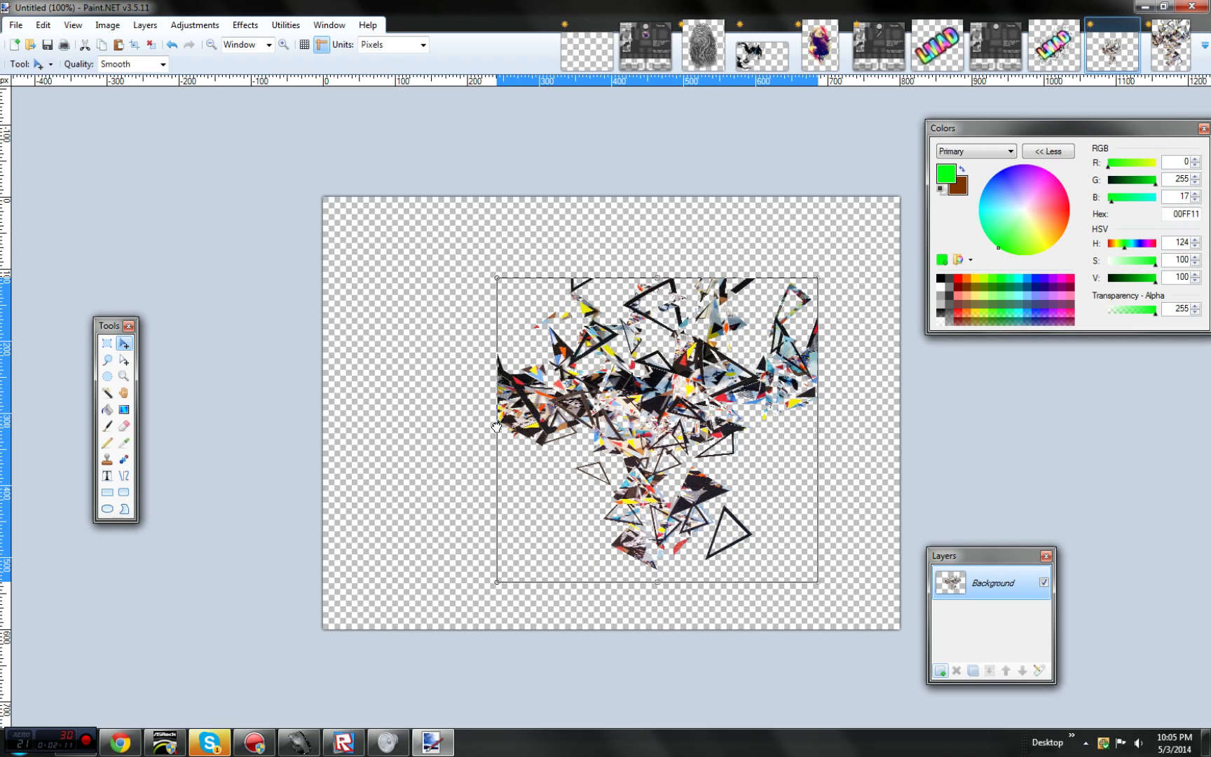
{"action": "left_click_drag", "start_coordinate": [496, 429], "coordinate": [366, 429]}
{"action": "left_click_drag", "start_coordinate": [559, 310], "coordinate": [501, 236]}
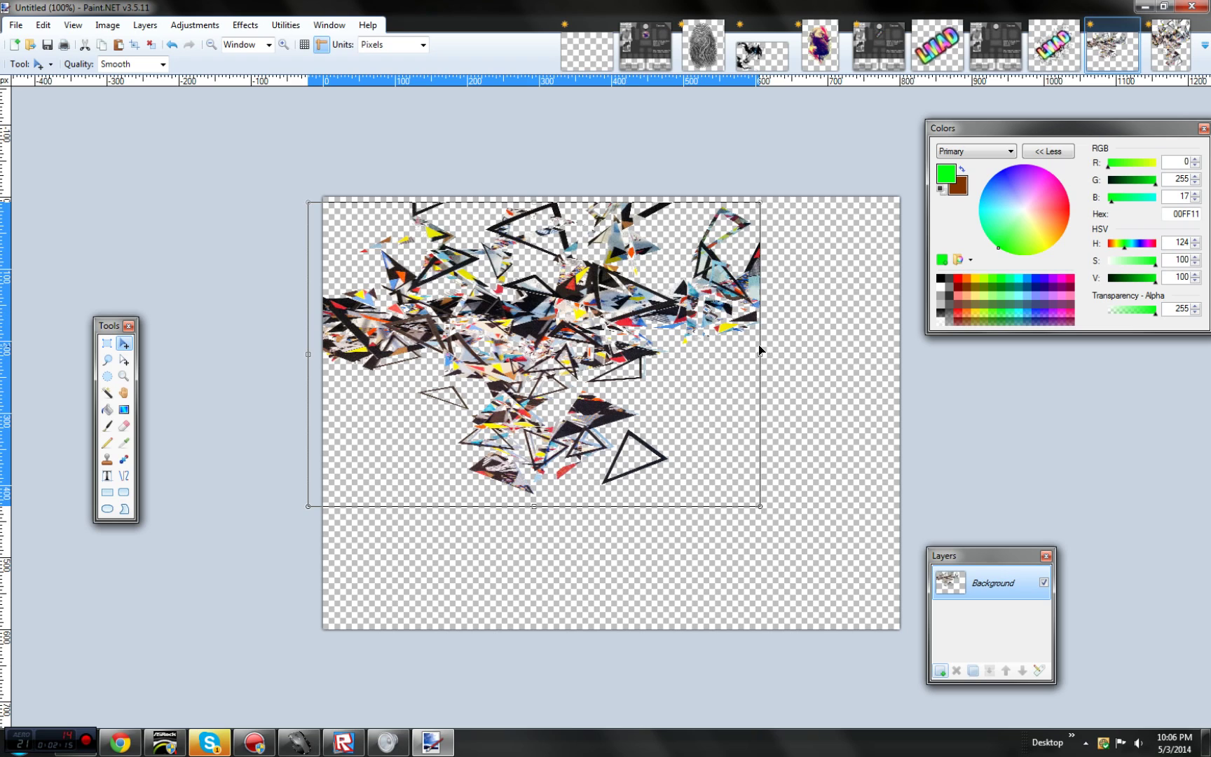
{"action": "left_click_drag", "start_coordinate": [763, 355], "coordinate": [909, 354]}
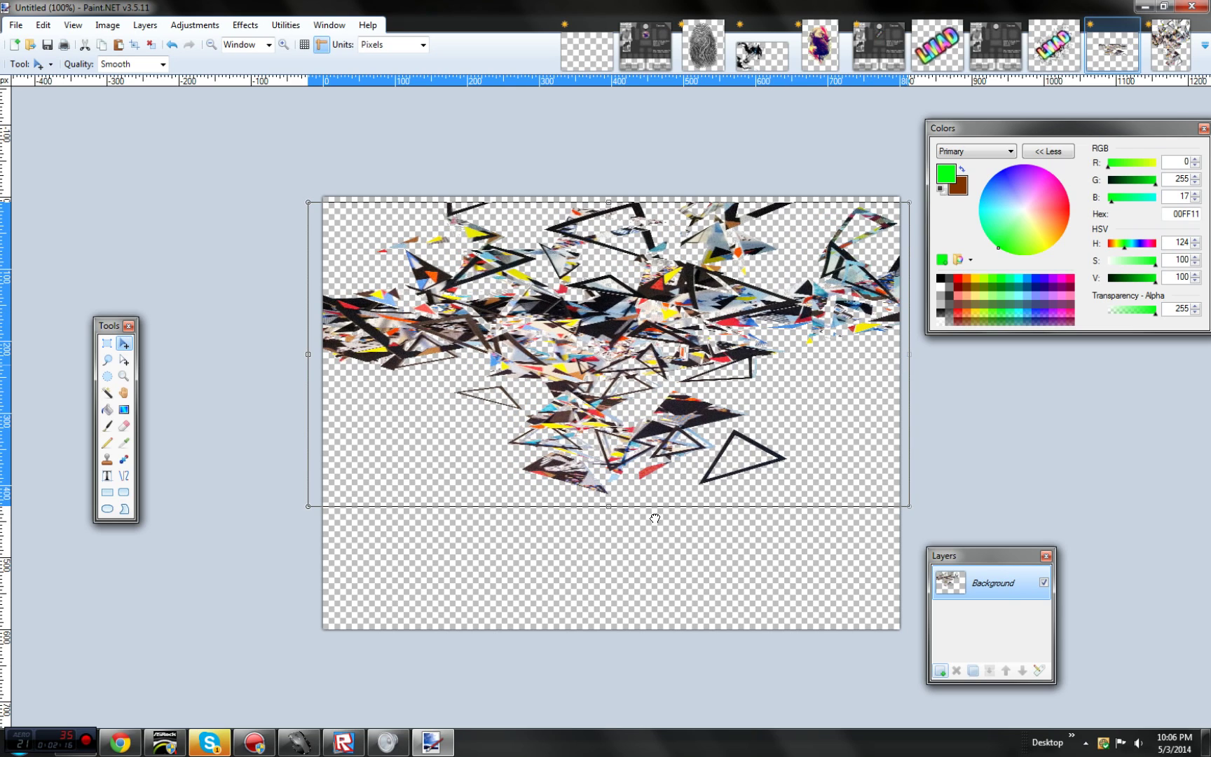
{"action": "left_click_drag", "start_coordinate": [609, 503], "coordinate": [608, 633]}
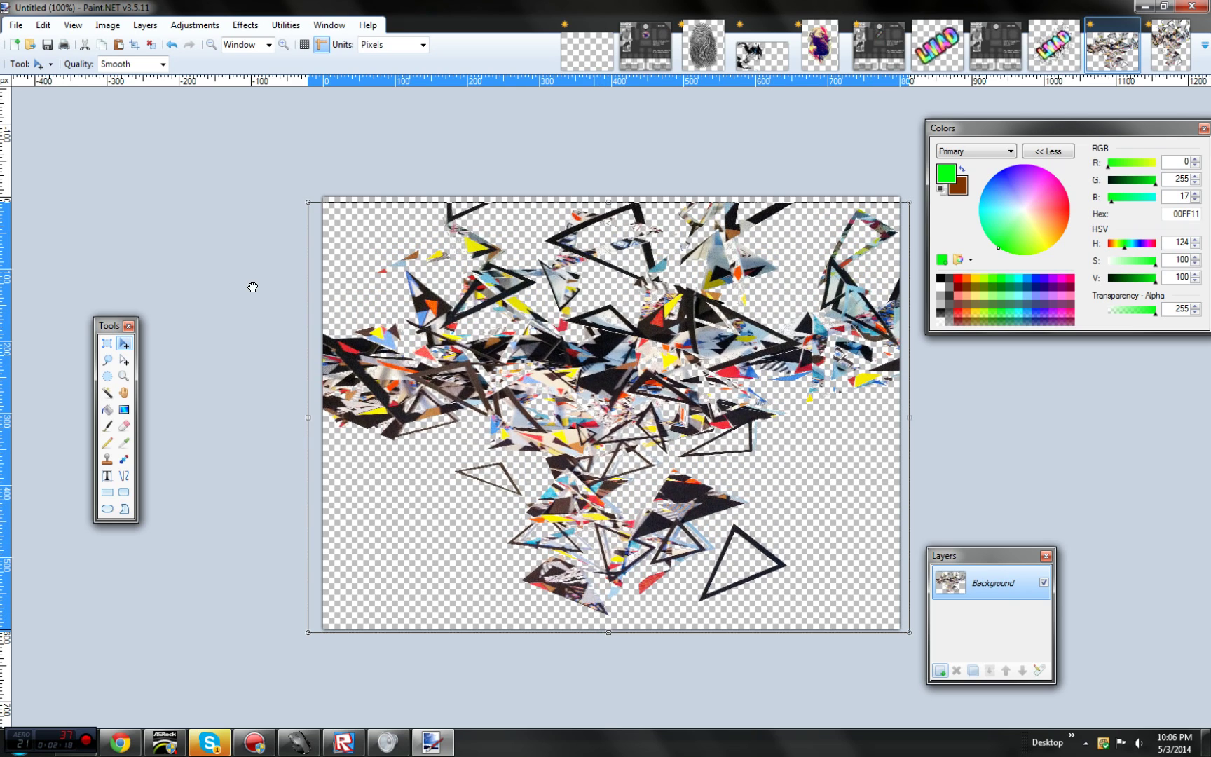
Start saving the image in the Pictures library under the name Youtube Test for Roblox.
{"action": "left_click", "coordinate": [14, 26]}
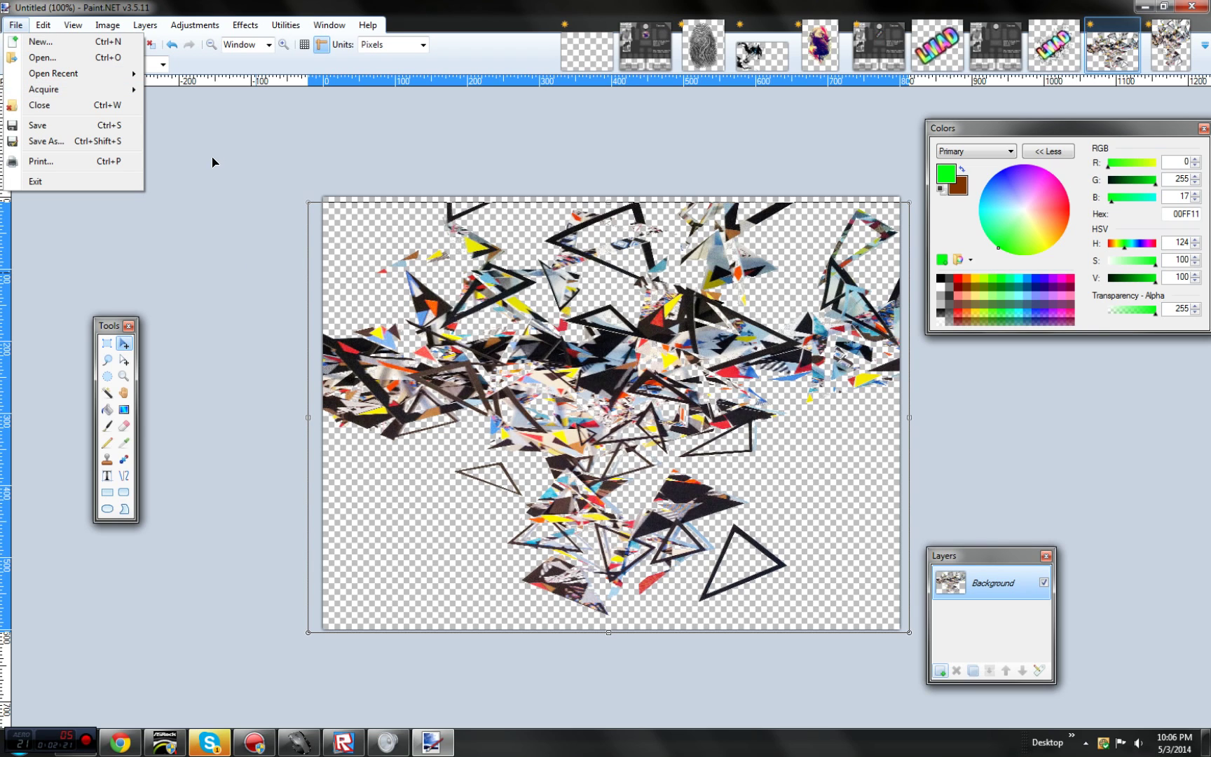
{"action": "left_click", "coordinate": [120, 150]}
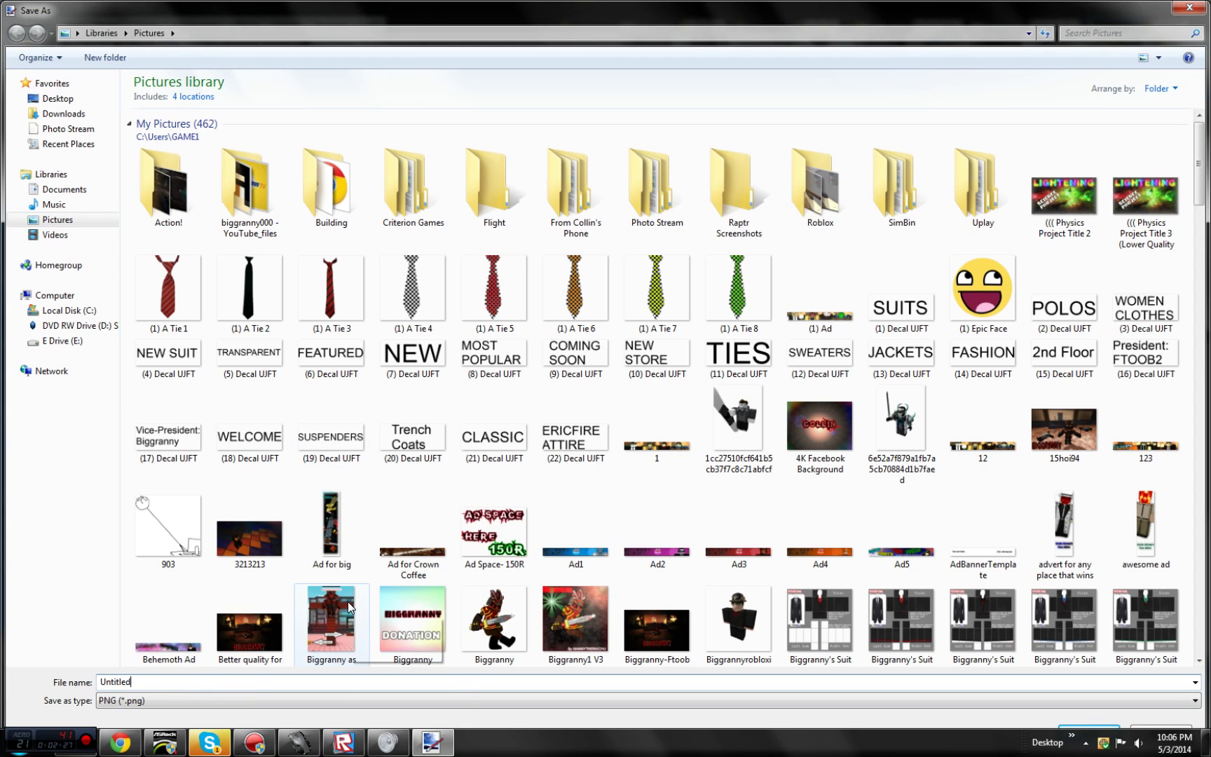
{"action": "key", "text": "BackSpace"}
{"action": "key", "text": "BackSpace"}
{"action": "key", "text": "BackSpace"}
{"action": "key", "text": "BackSpace"}
{"action": "key", "text": "BackSpace"}
{"action": "key", "text": "BackSpace"}
{"action": "key", "text": "BackSpace"}
{"action": "key", "text": "BackSpace"}
{"action": "type", "text": "Youtube Test for Roblox"}
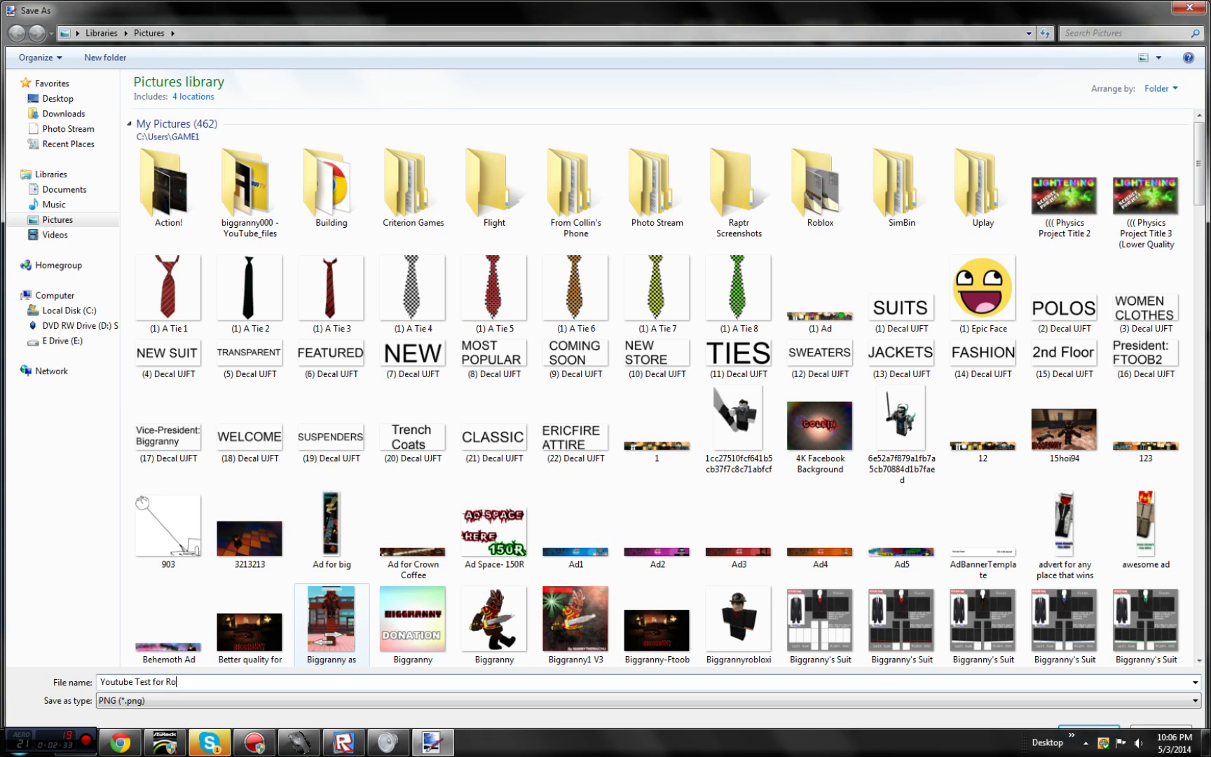
Choose PNG as the file type, resize the save configuration window to reach its controls, and save with auto-detected bit depth.
{"action": "left_click", "coordinate": [142, 701]}
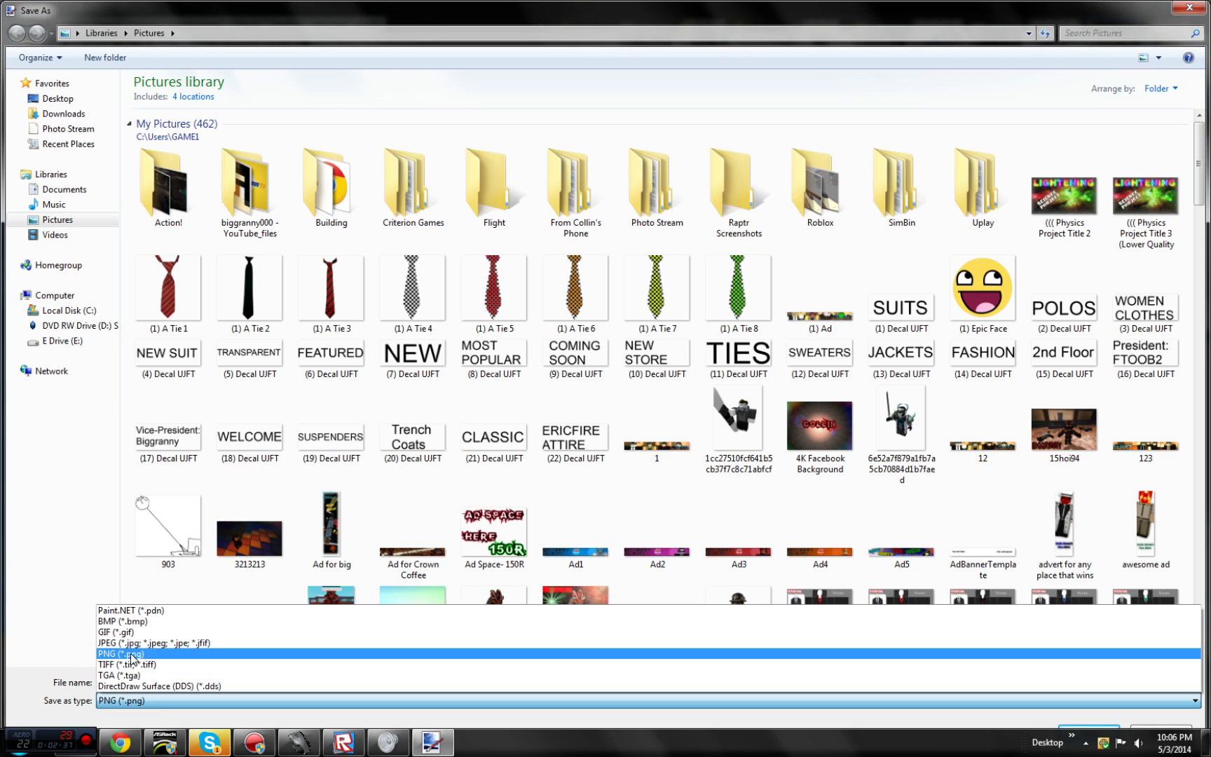
{"action": "left_click", "coordinate": [131, 657]}
{"action": "left_click", "coordinate": [140, 701]}
{"action": "left_click", "coordinate": [140, 653]}
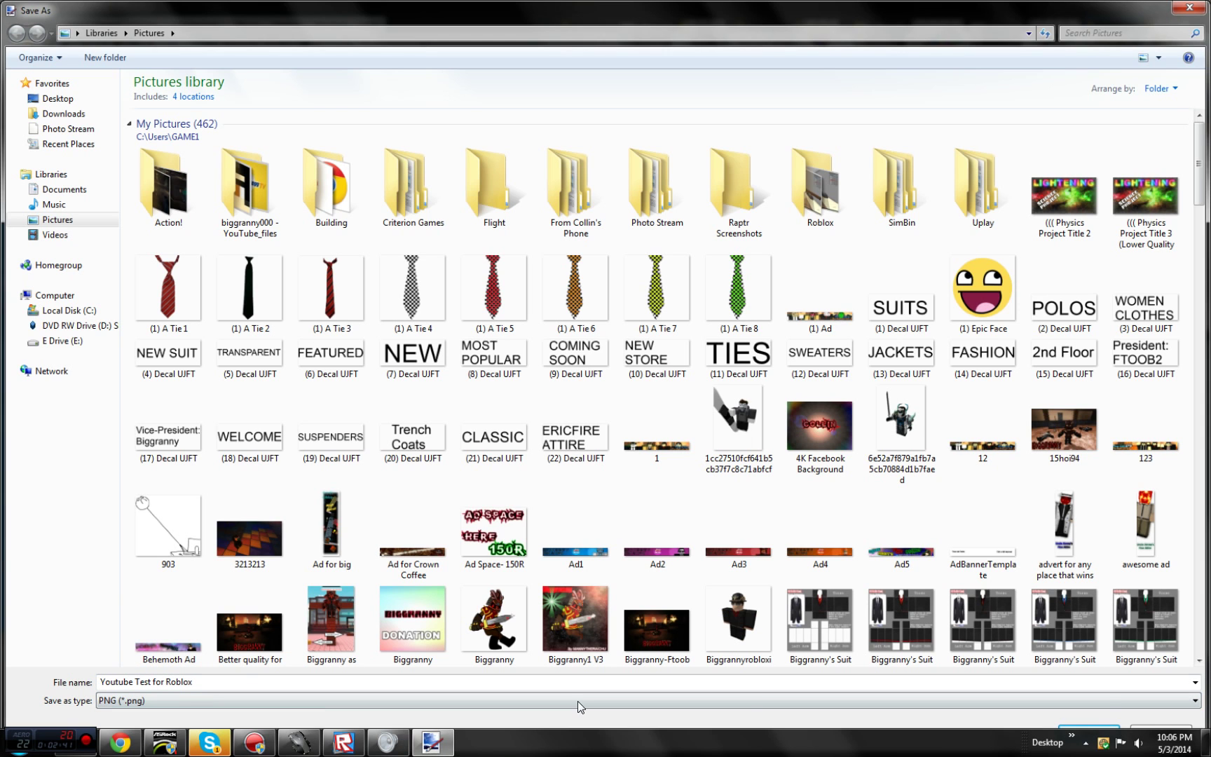
{"action": "left_click", "coordinate": [1104, 731]}
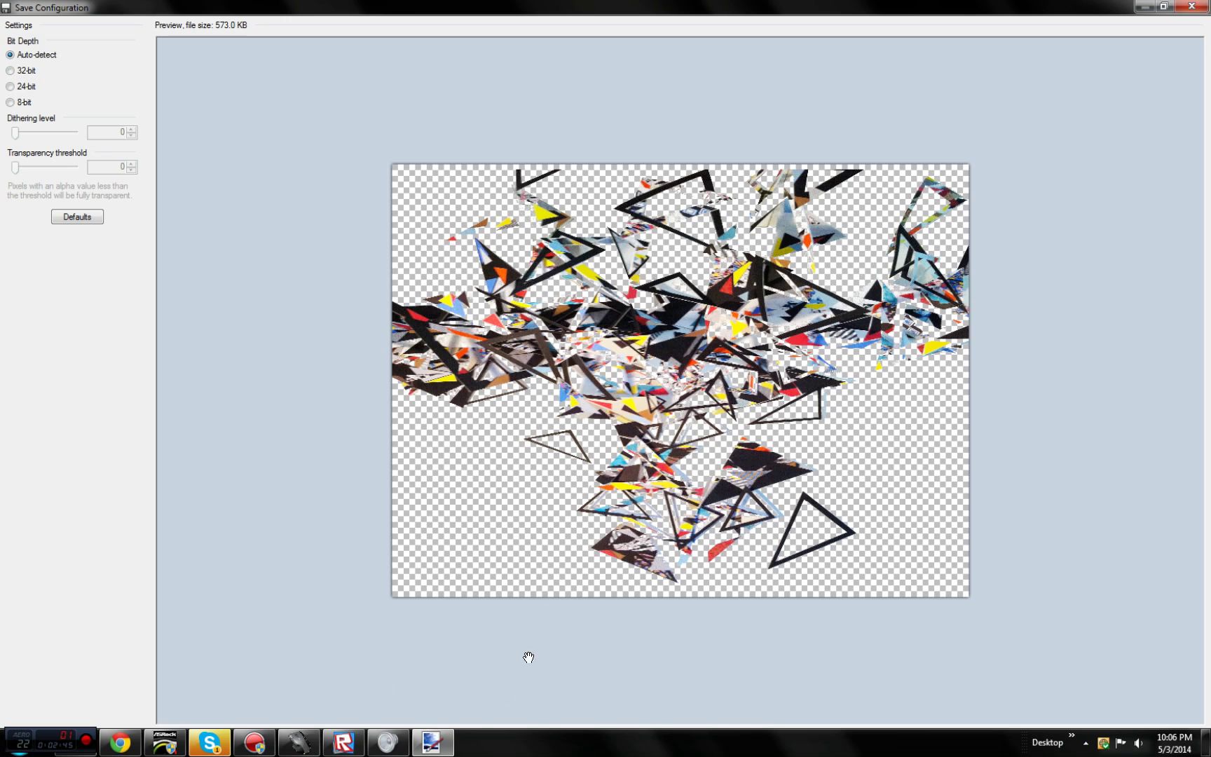
{"action": "left_click", "coordinate": [1157, 8]}
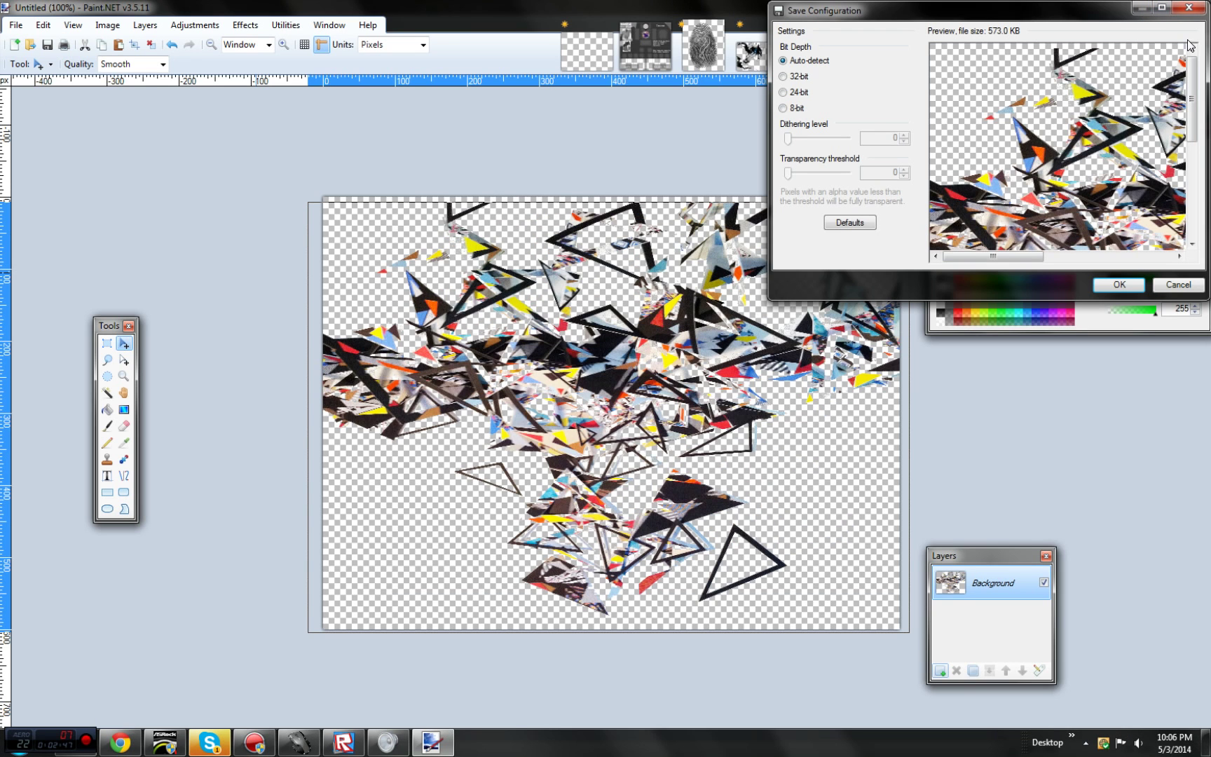
{"action": "left_click_drag", "start_coordinate": [767, 152], "coordinate": [241, 155]}
{"action": "left_click_drag", "start_coordinate": [618, 299], "coordinate": [621, 581]}
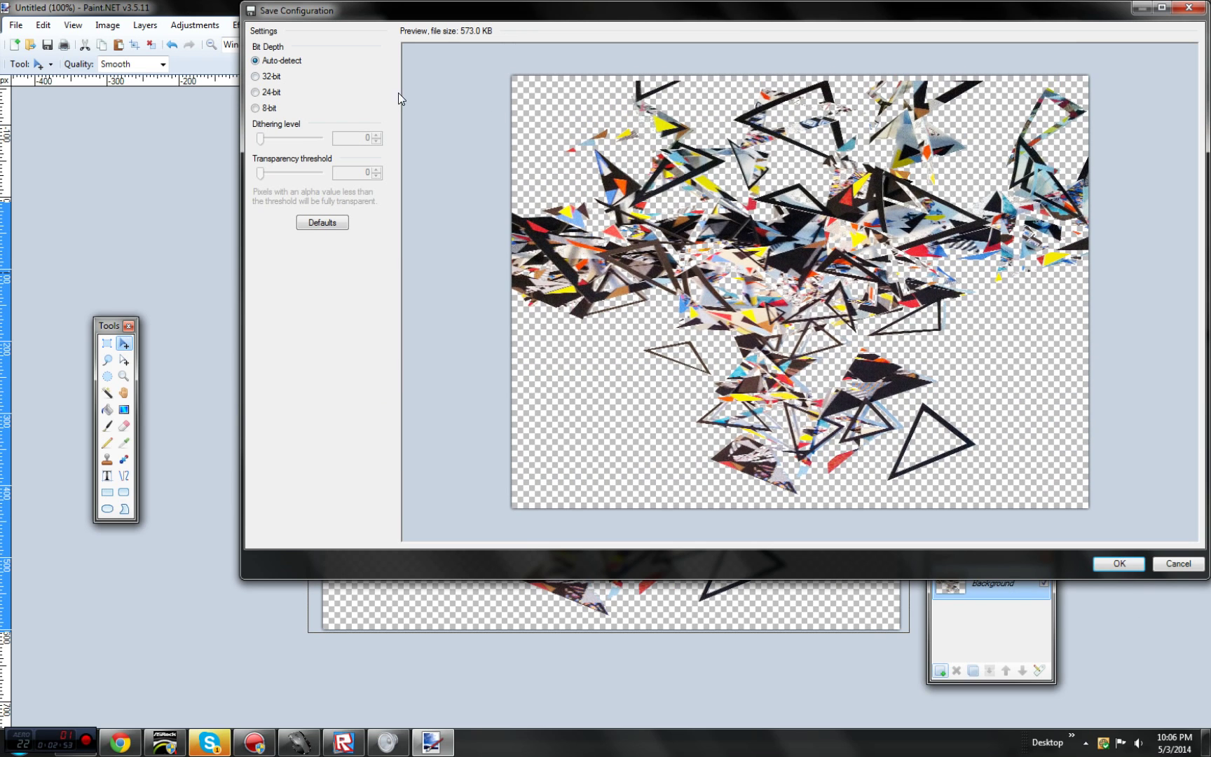
{"action": "left_click", "coordinate": [1119, 563]}
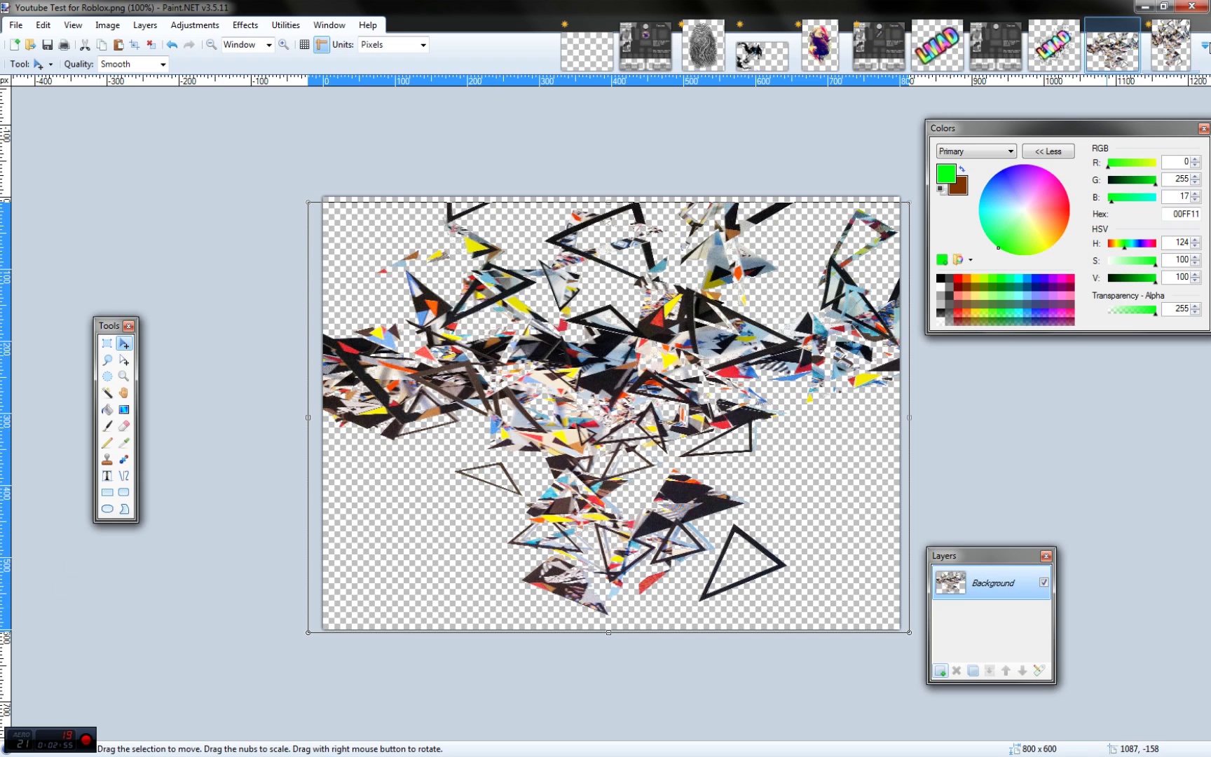
Switch to ROBLOX Studio and open the T-shirt creation page from the profile's inventory.
{"action": "left_click", "coordinate": [1149, 6]}
{"action": "scroll", "coordinate": [367, 253], "scroll_direction": "up", "scroll_amount": 12}
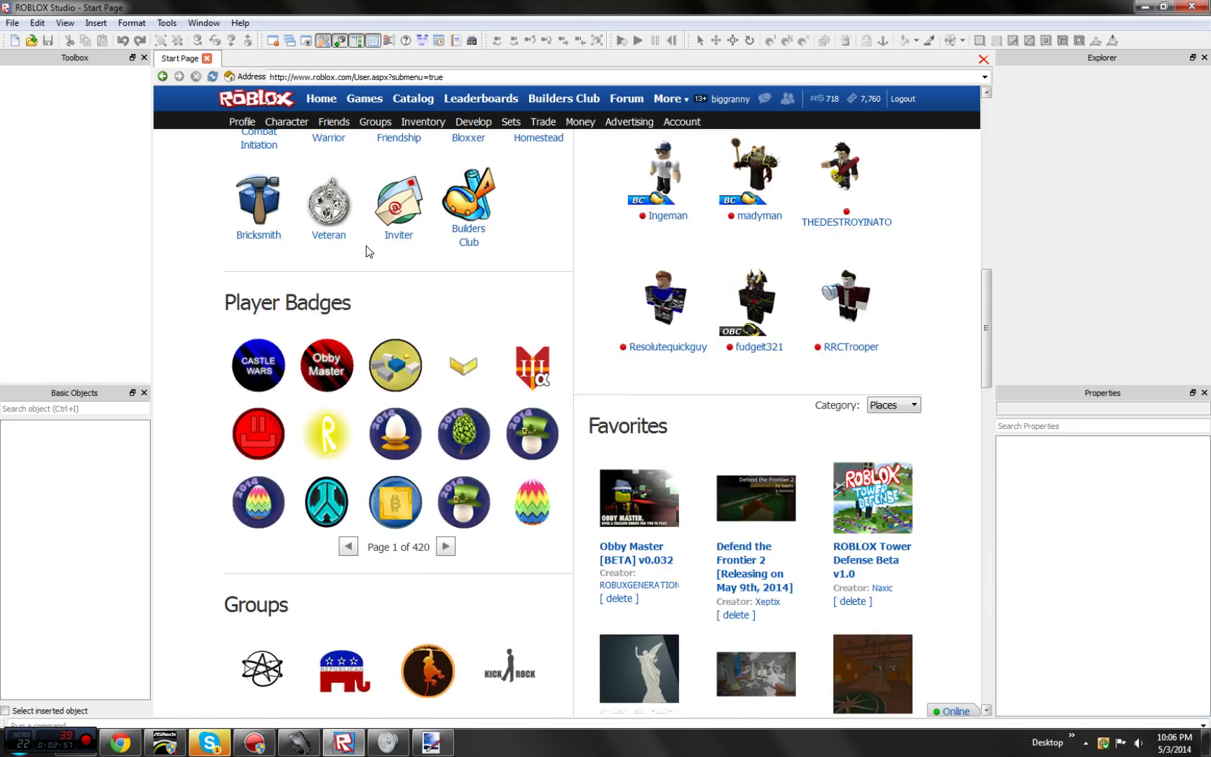
{"action": "scroll", "coordinate": [377, 274], "scroll_direction": "down", "scroll_amount": 11}
{"action": "scroll", "coordinate": [377, 274], "scroll_direction": "down", "scroll_amount": 4}
{"action": "left_click", "coordinate": [303, 253]}
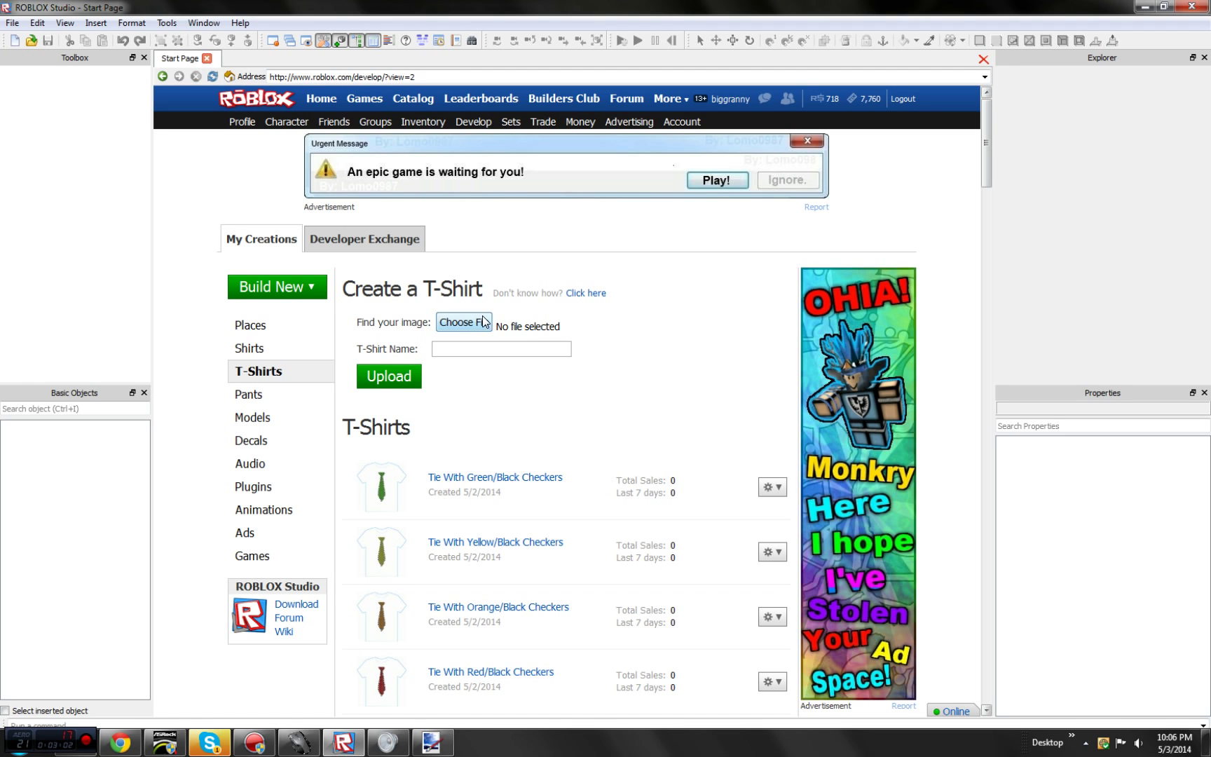
Select Youtube Test for Roblox.png from the Pictures library as the T-shirt image and upload it under the name Youtube Test for Roblox.
{"action": "left_click", "coordinate": [484, 322]}
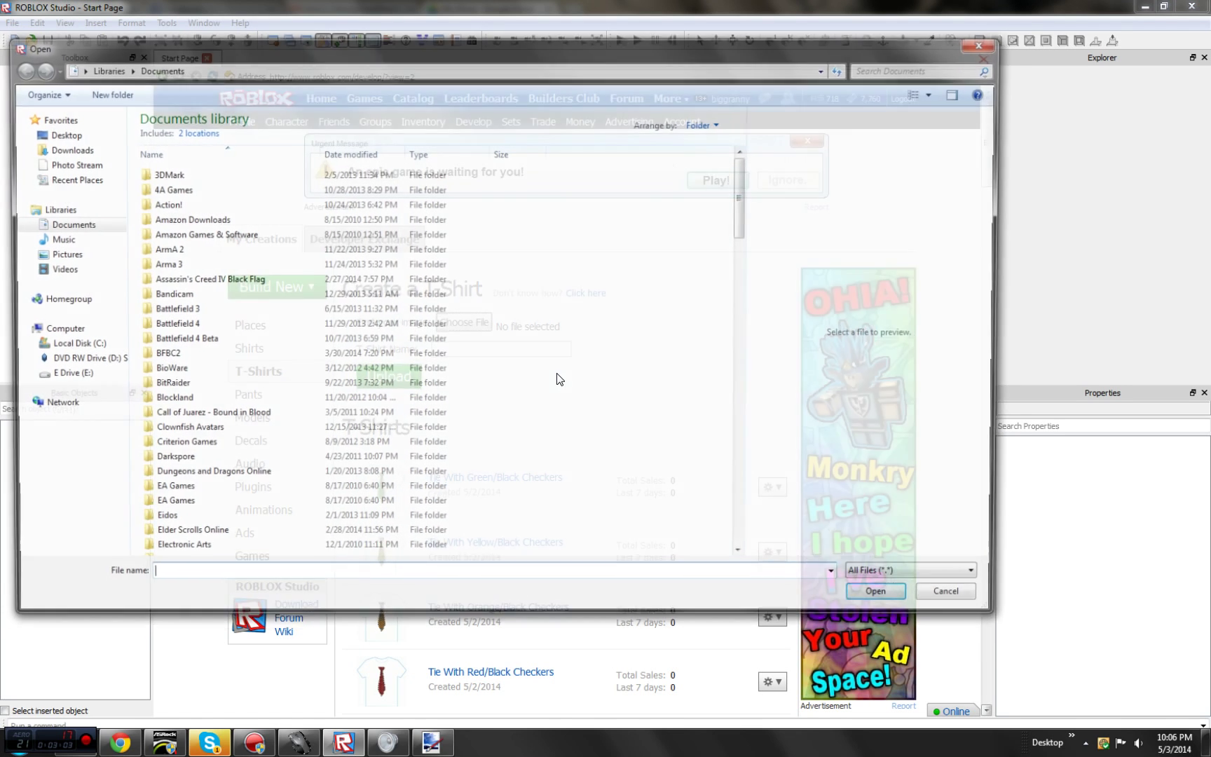
{"action": "left_click", "coordinate": [57, 253]}
{"action": "type", "text": "Youtube Tes"}
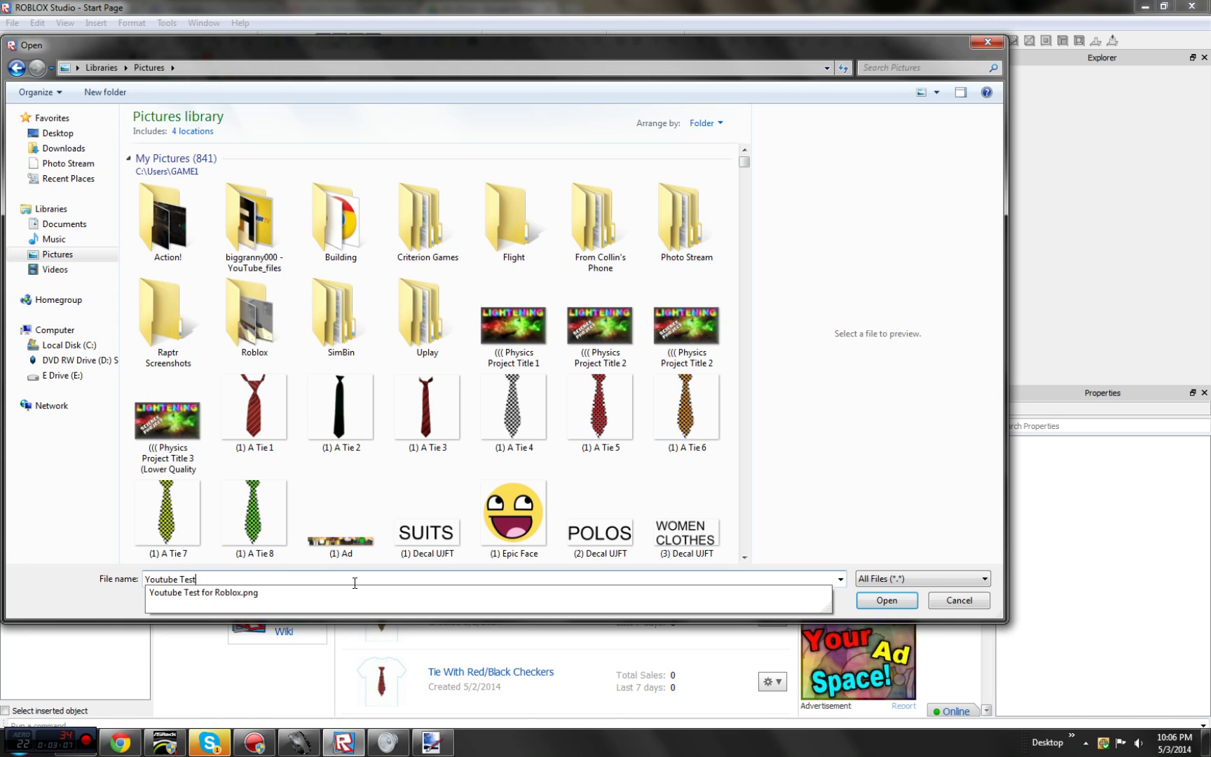
{"action": "type", "text": "t"}
{"action": "left_click", "coordinate": [368, 592]}
{"action": "left_click", "coordinate": [884, 601]}
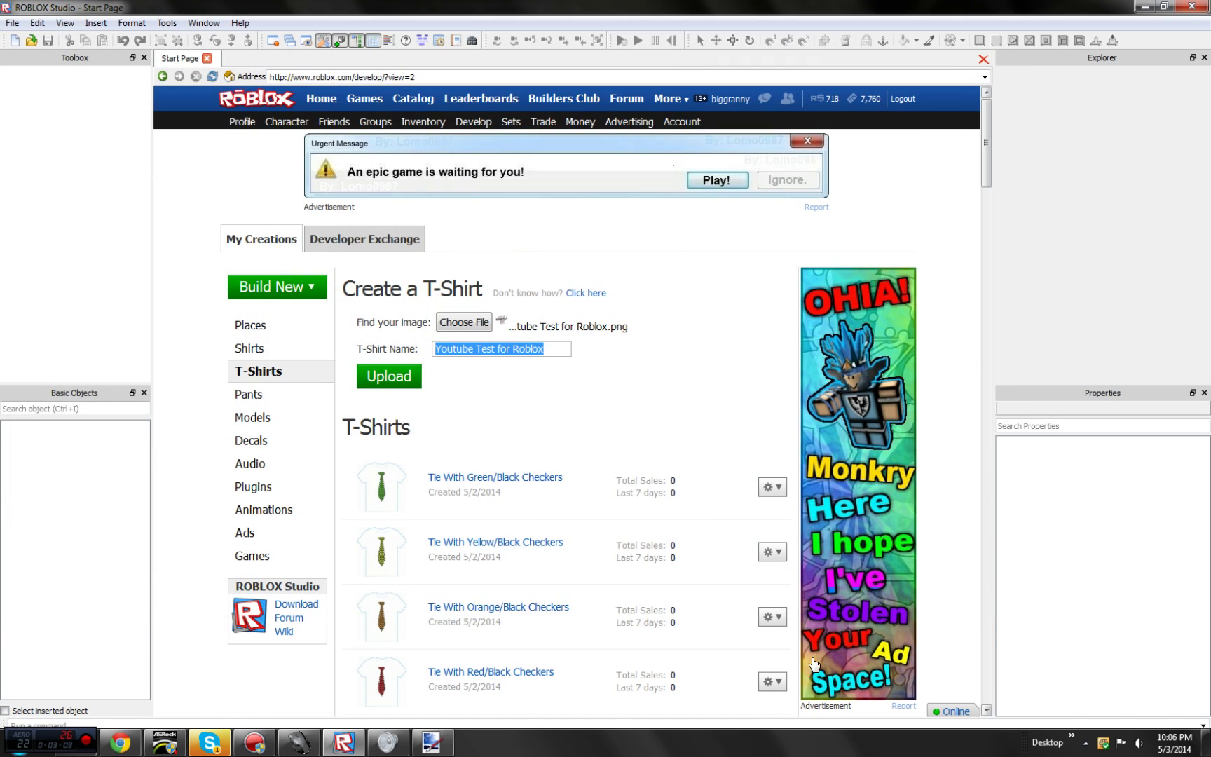
{"action": "left_click", "coordinate": [389, 376]}
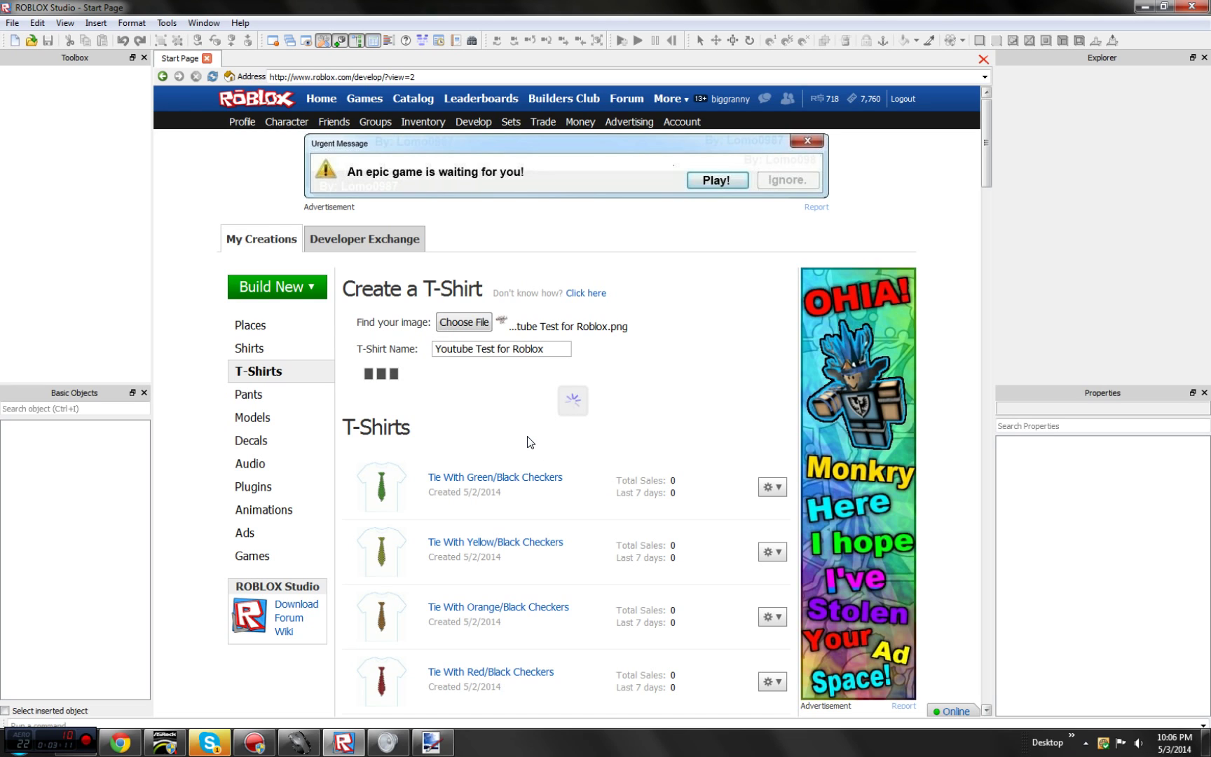
Open the character customizer and put the Youtube Test for Roblox T-shirt on the avatar.
{"action": "left_click", "coordinate": [271, 123]}
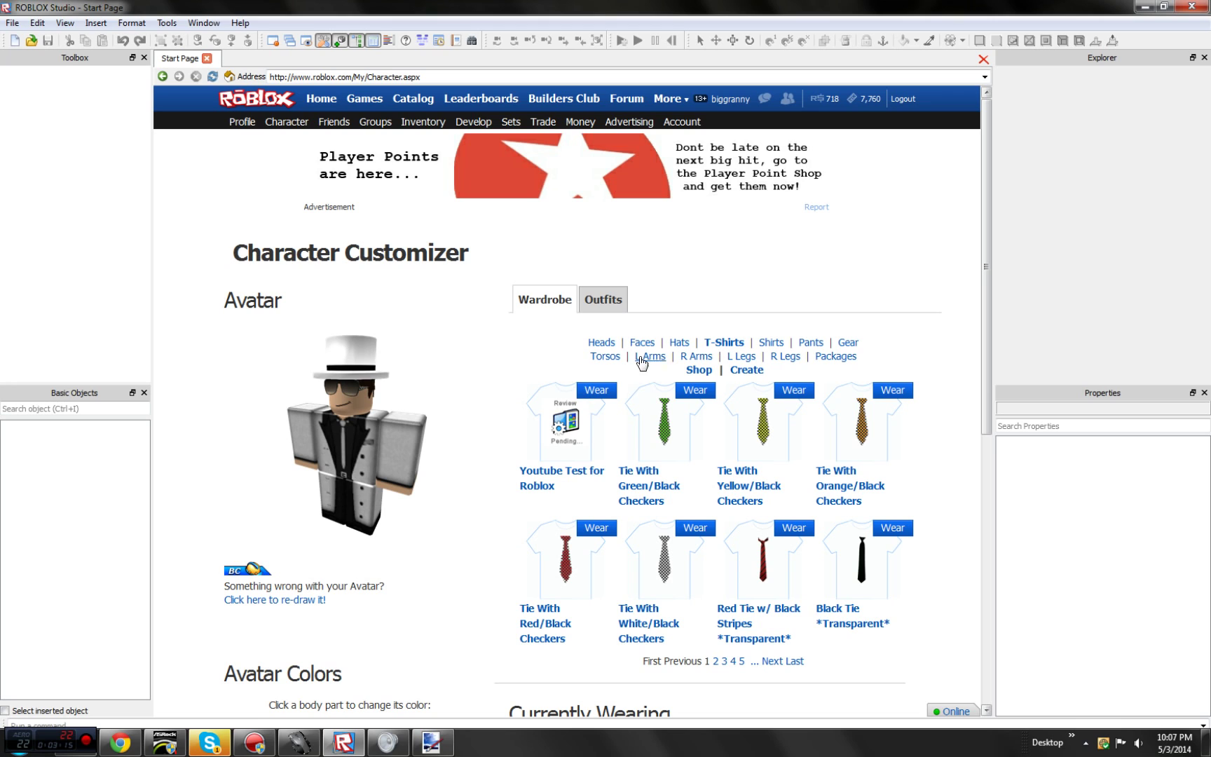
{"action": "left_click", "coordinate": [597, 389]}
Return to the profile page and launch the UJFA [Interview/Meeting Center] place.
{"action": "left_click", "coordinate": [238, 126]}
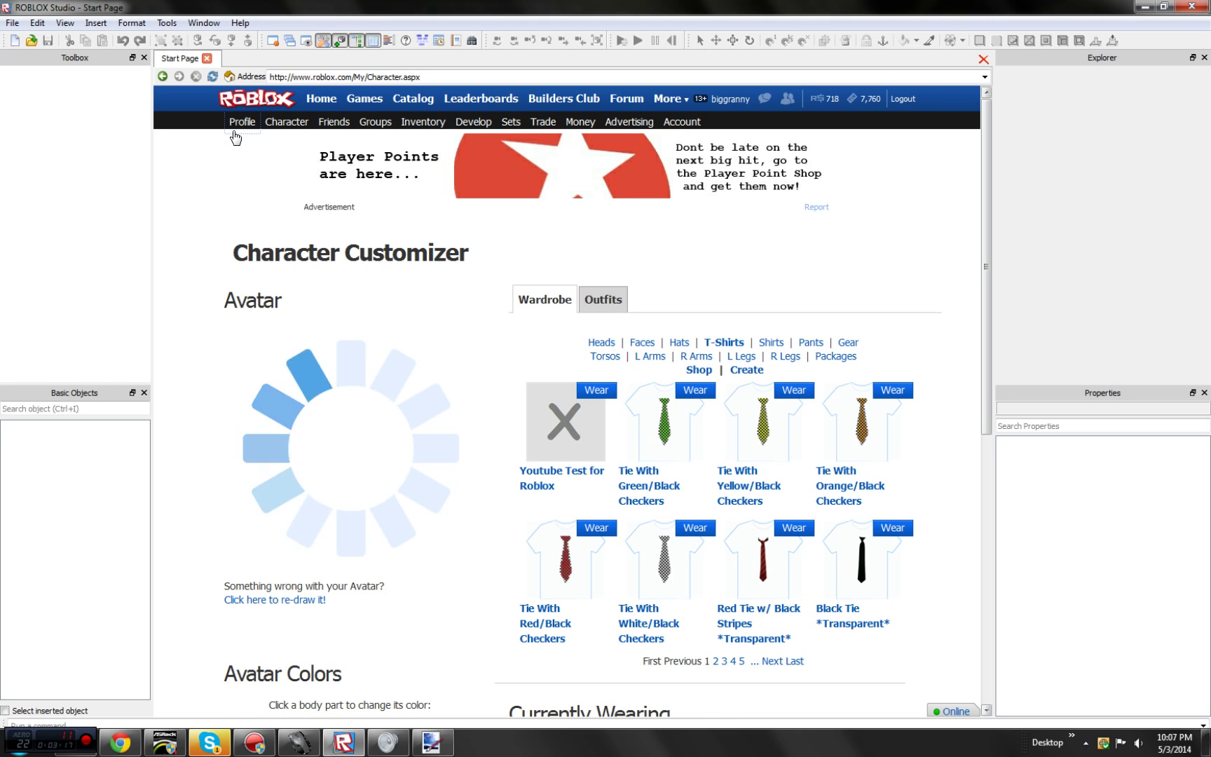
{"action": "scroll", "coordinate": [580, 479], "scroll_direction": "down", "scroll_amount": 3}
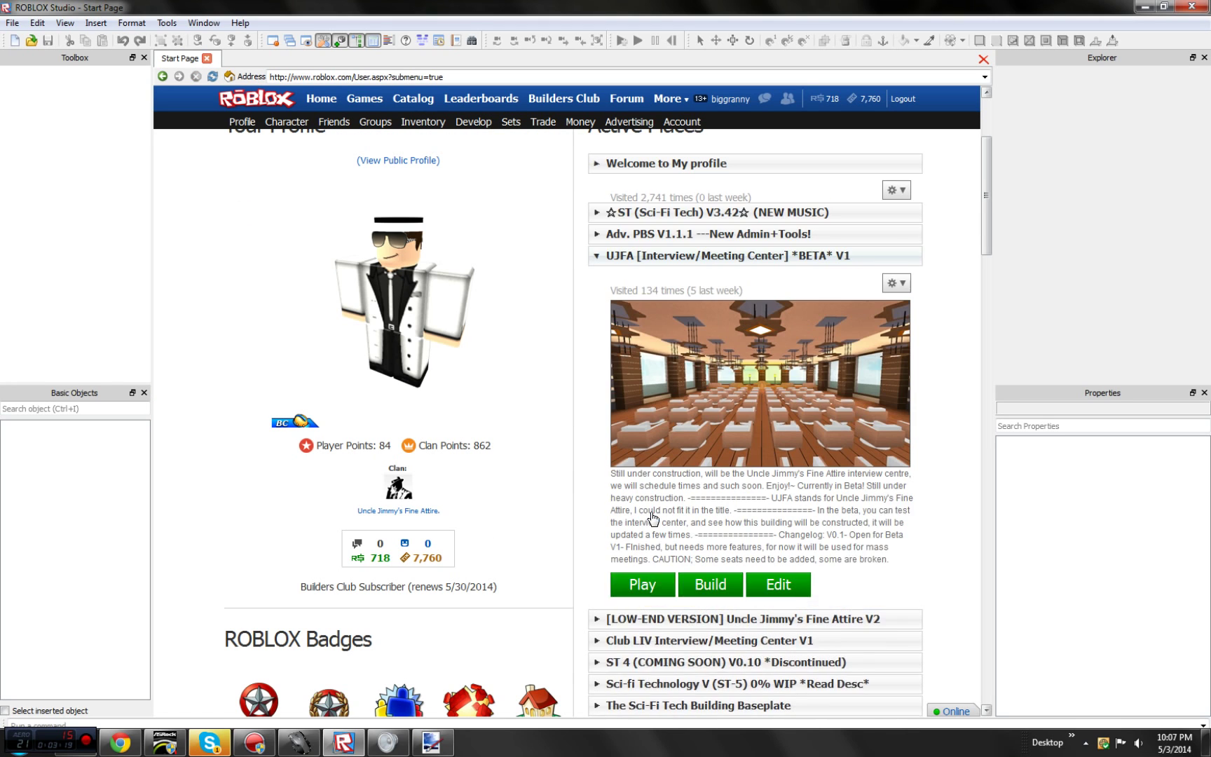
{"action": "scroll", "coordinate": [673, 501], "scroll_direction": "down", "scroll_amount": 3}
{"action": "scroll", "coordinate": [696, 482], "scroll_direction": "up", "scroll_amount": 3}
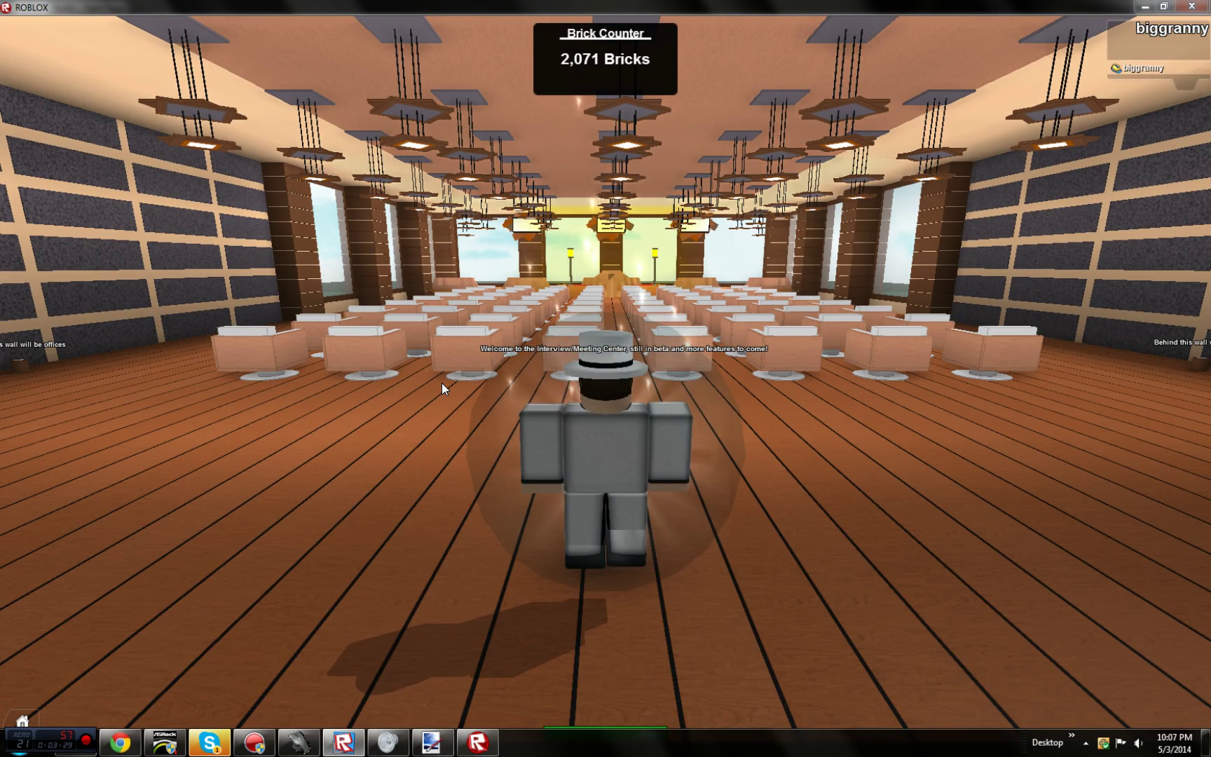
Turn and zoom the game camera to the avatar's front and move and jump around to examine the T-shirt design.
{"action": "left_click_drag", "start_coordinate": [1002, 270], "coordinate": [776, 318]}
{"action": "scroll", "coordinate": [823, 280], "scroll_direction": "up", "scroll_amount": 3}
{"action": "key", "text": "s"}
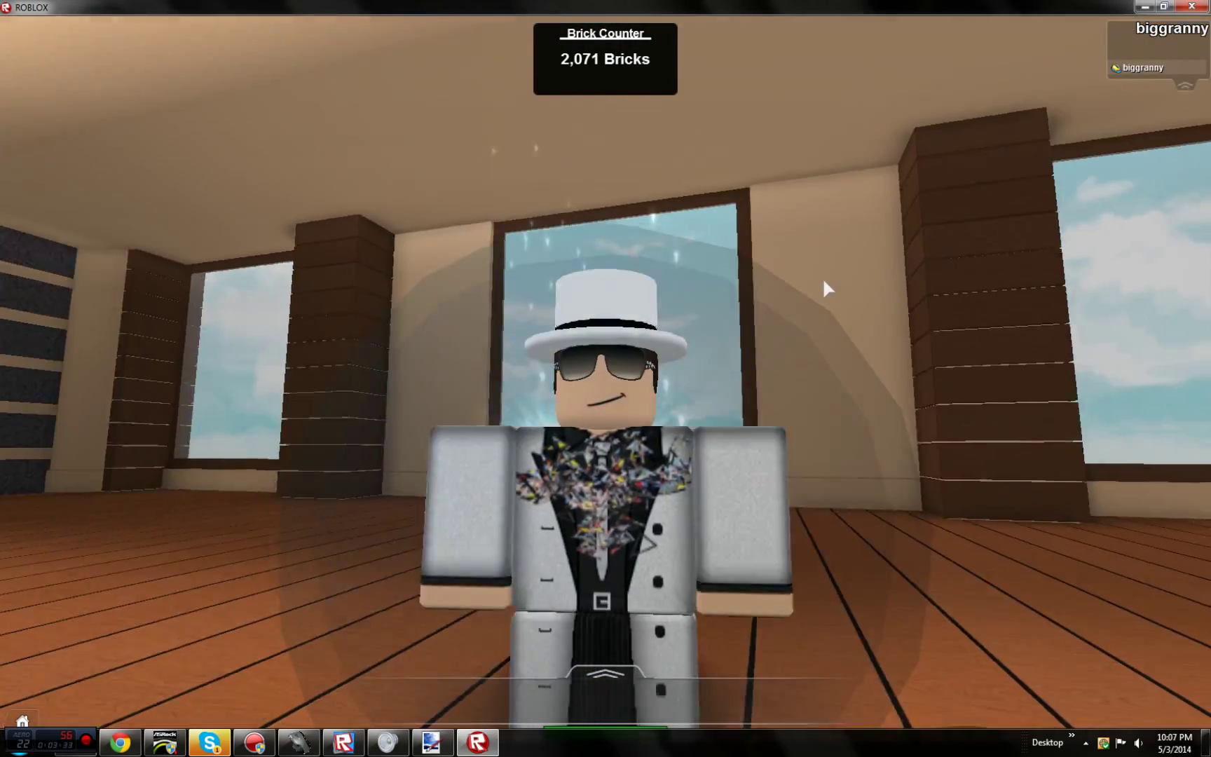
{"action": "key", "text": "space"}
{"action": "key", "text": "s"}
{"action": "key", "text": "space"}
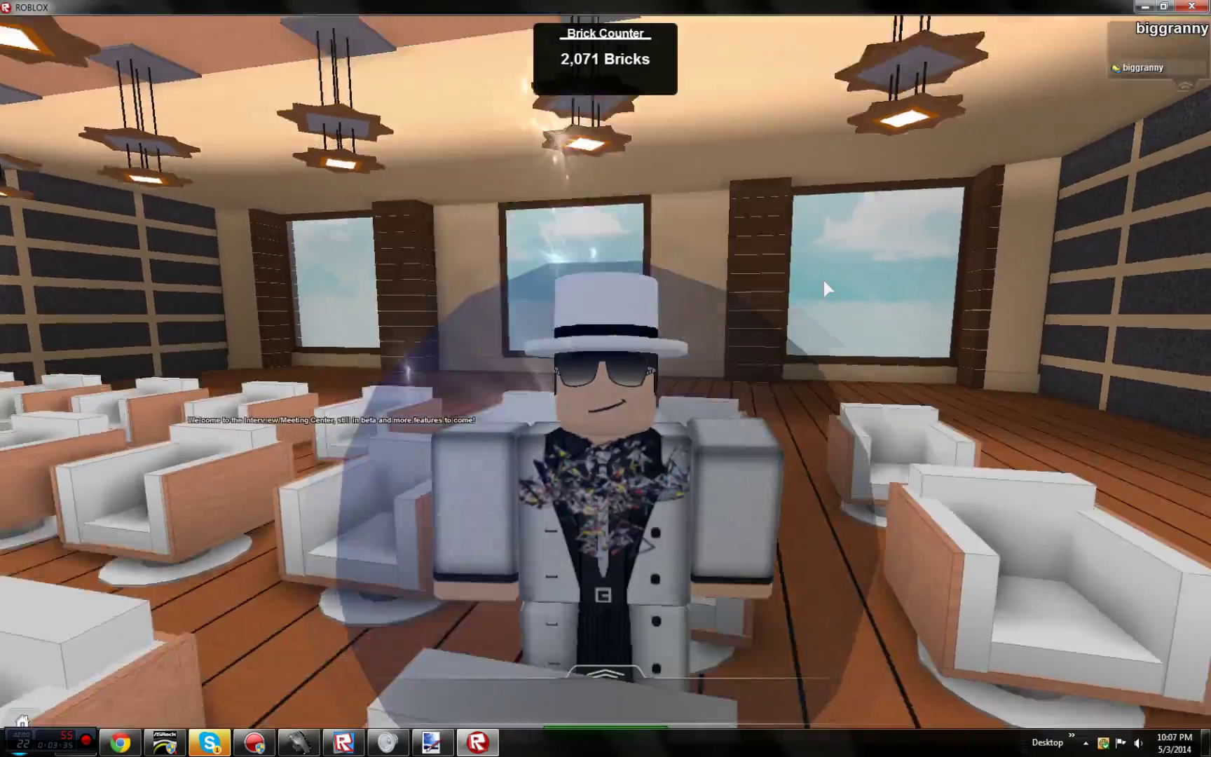
Walk and jump the avatar around the meeting center to examine the T-shirt in motion, and close the game.
{"action": "key", "text": "space"}
{"action": "key", "text": "s"}
{"action": "left_click_drag", "start_coordinate": [824, 283], "coordinate": [844, 426]}
{"action": "key", "text": "space"}
{"action": "key", "text": "s"}
{"action": "key", "text": "space"}
{"action": "key", "text": "s"}
{"action": "key", "text": "space"}
{"action": "key", "text": "s"}
{"action": "key", "text": "a"}
{"action": "key", "text": "space"}
{"action": "key", "text": "s"}
{"action": "key", "text": "w"}
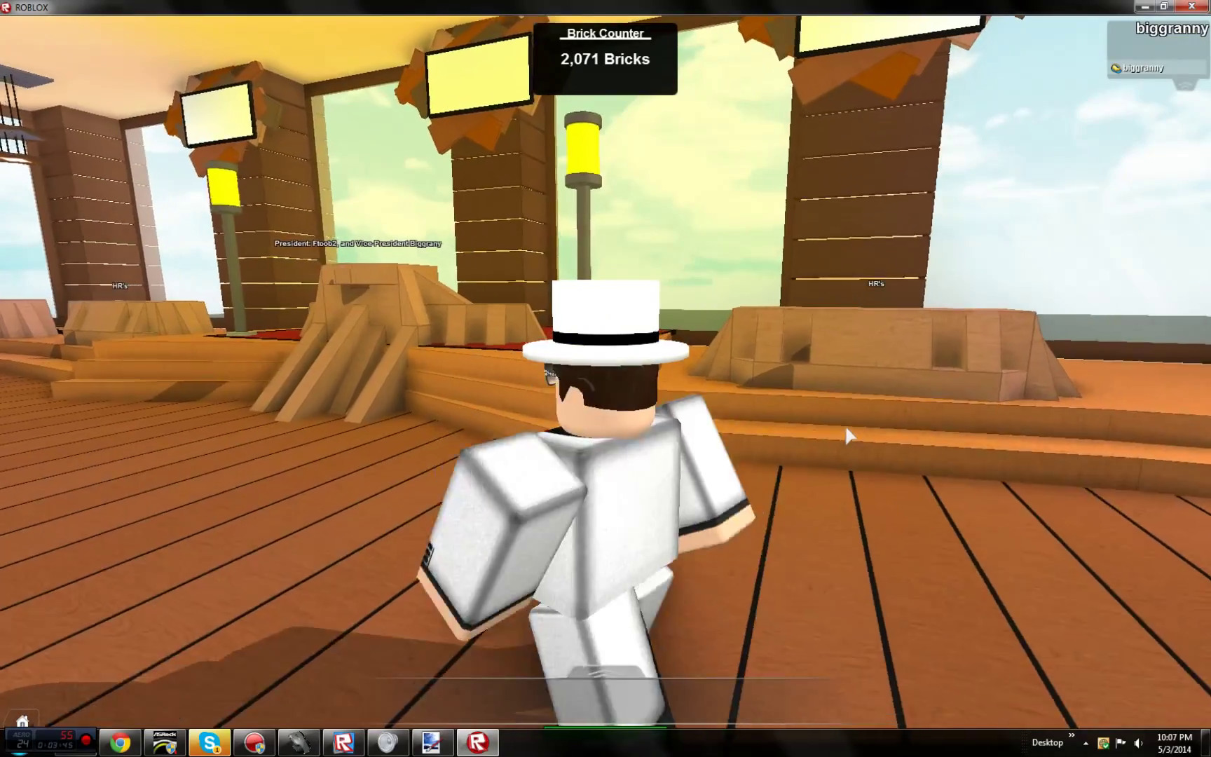
{"action": "key", "text": "alt+F4"}
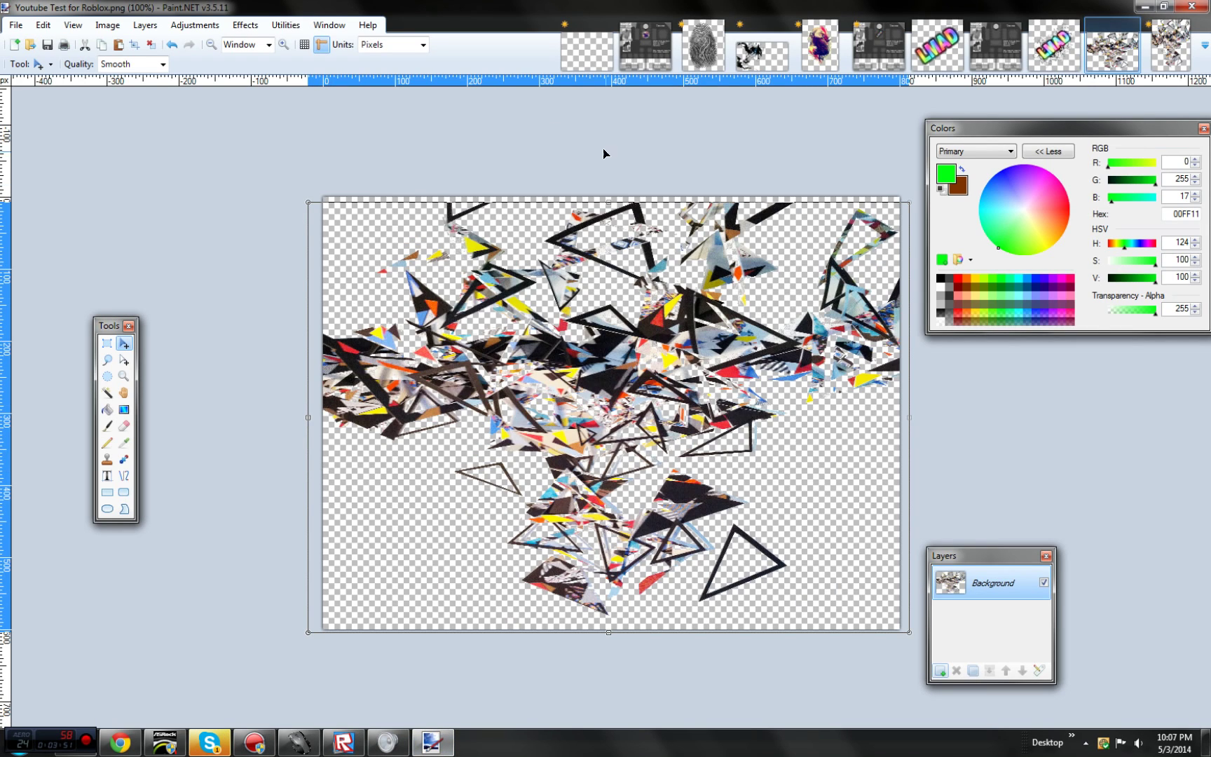
Display the LMAD 2 BRIGHT.png design among the open images and switch to ROBLOX Studio.
{"action": "left_click", "coordinate": [916, 43]}
{"action": "left_click", "coordinate": [1053, 44]}
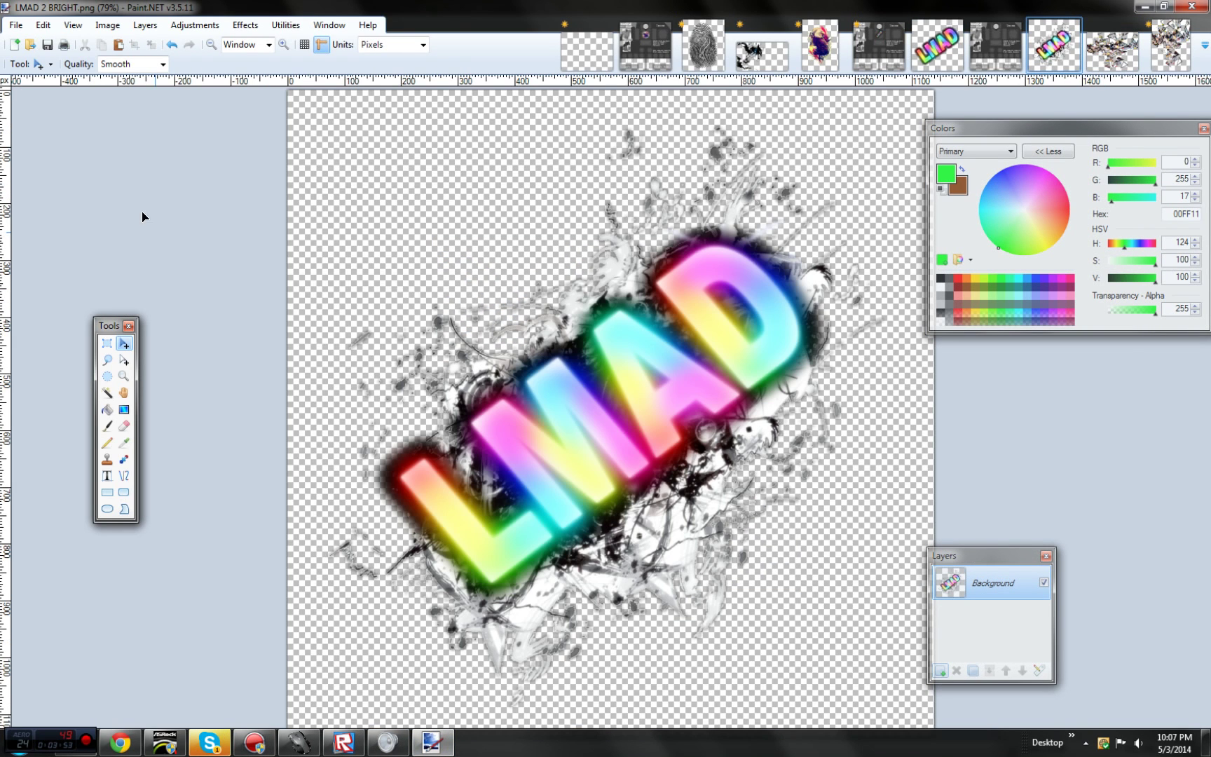
{"action": "left_click", "coordinate": [366, 744]}
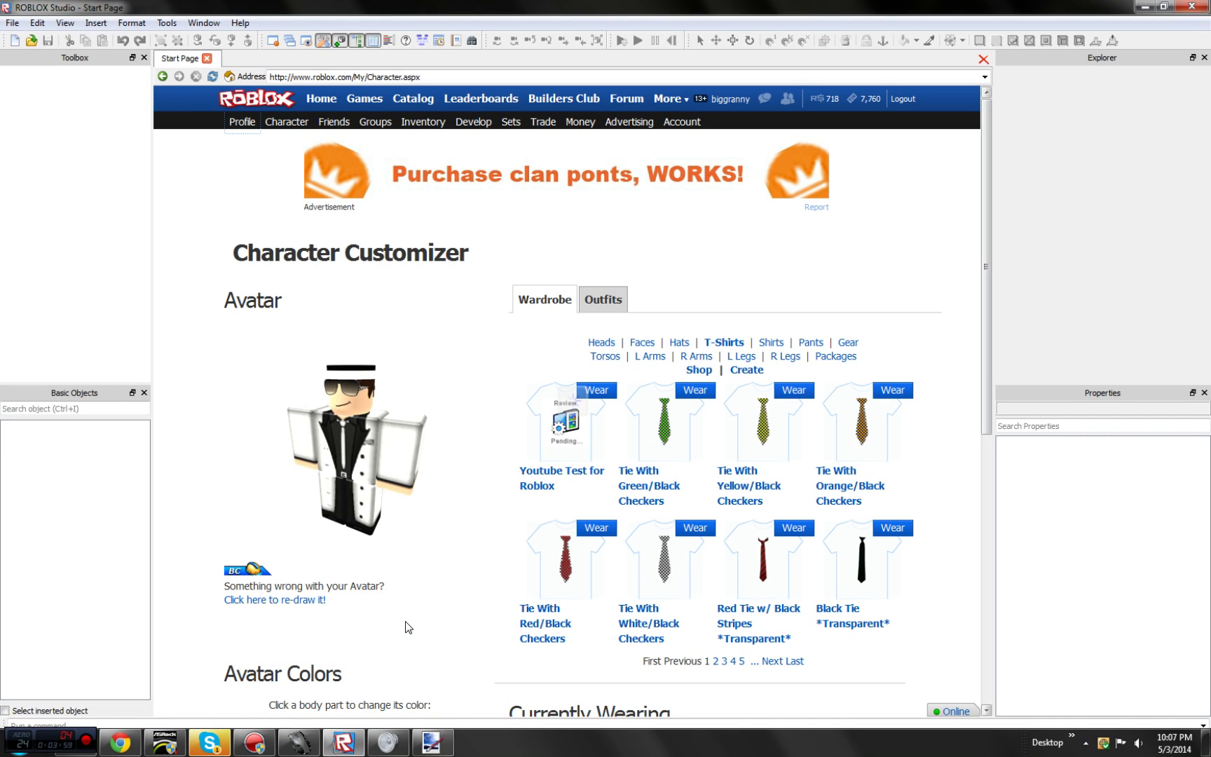
Go back to the profile page and open the Create a T-Shirt page from there.
{"action": "key", "text": "alt+Left"}
{"action": "scroll", "coordinate": [337, 514], "scroll_direction": "down", "scroll_amount": 10}
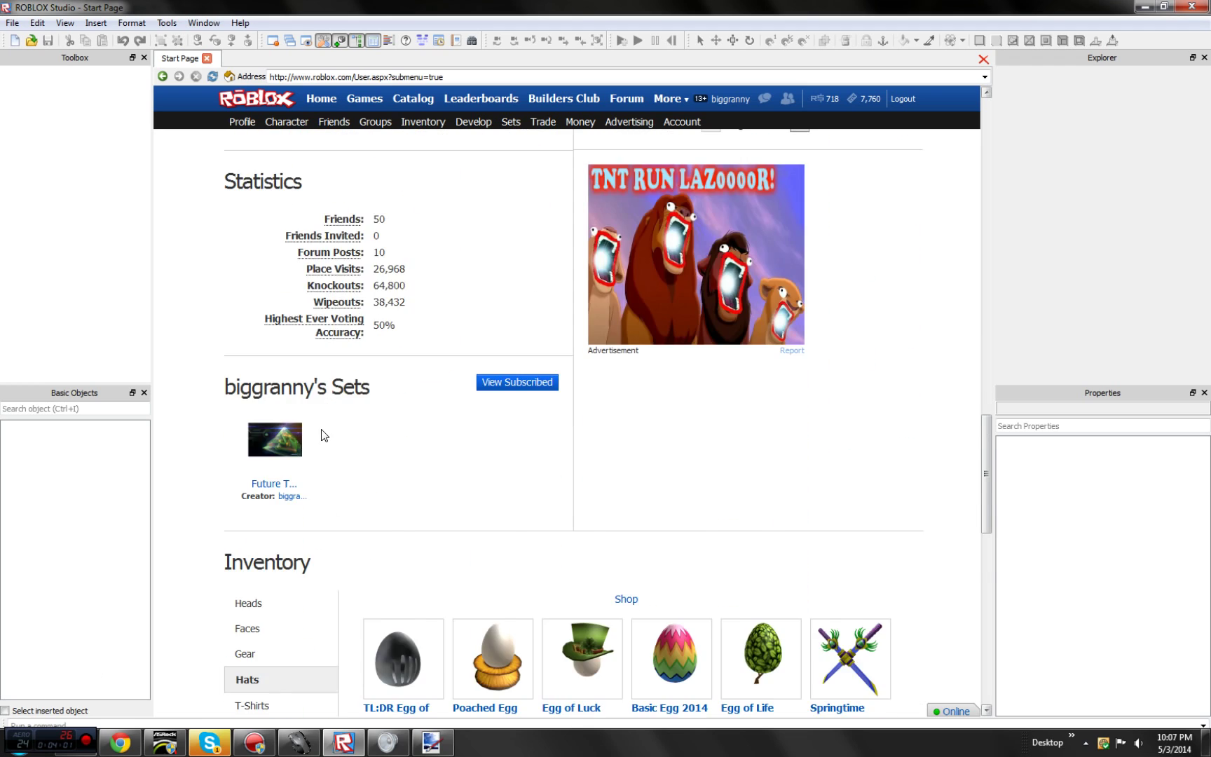
{"action": "left_click", "coordinate": [274, 537]}
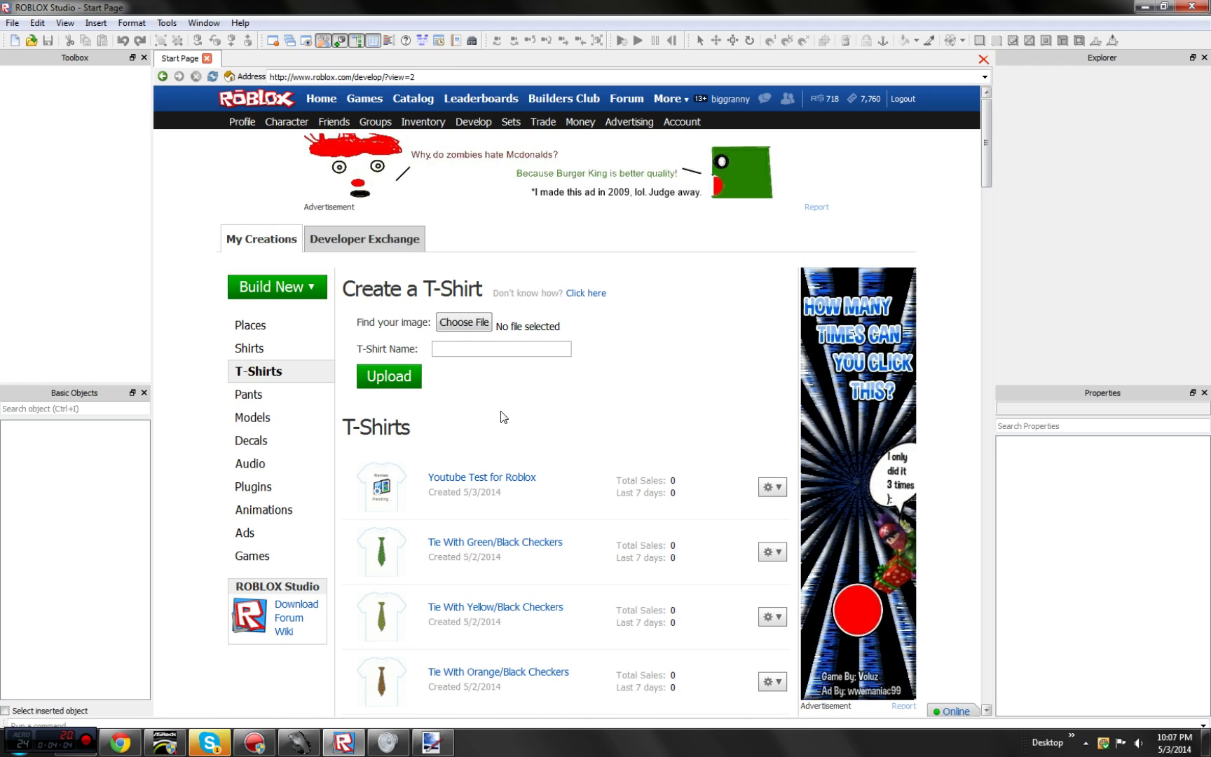
Start choosing the T-shirt image, browse the Pictures library and arrange its pictures by day.
{"action": "left_click", "coordinate": [466, 324]}
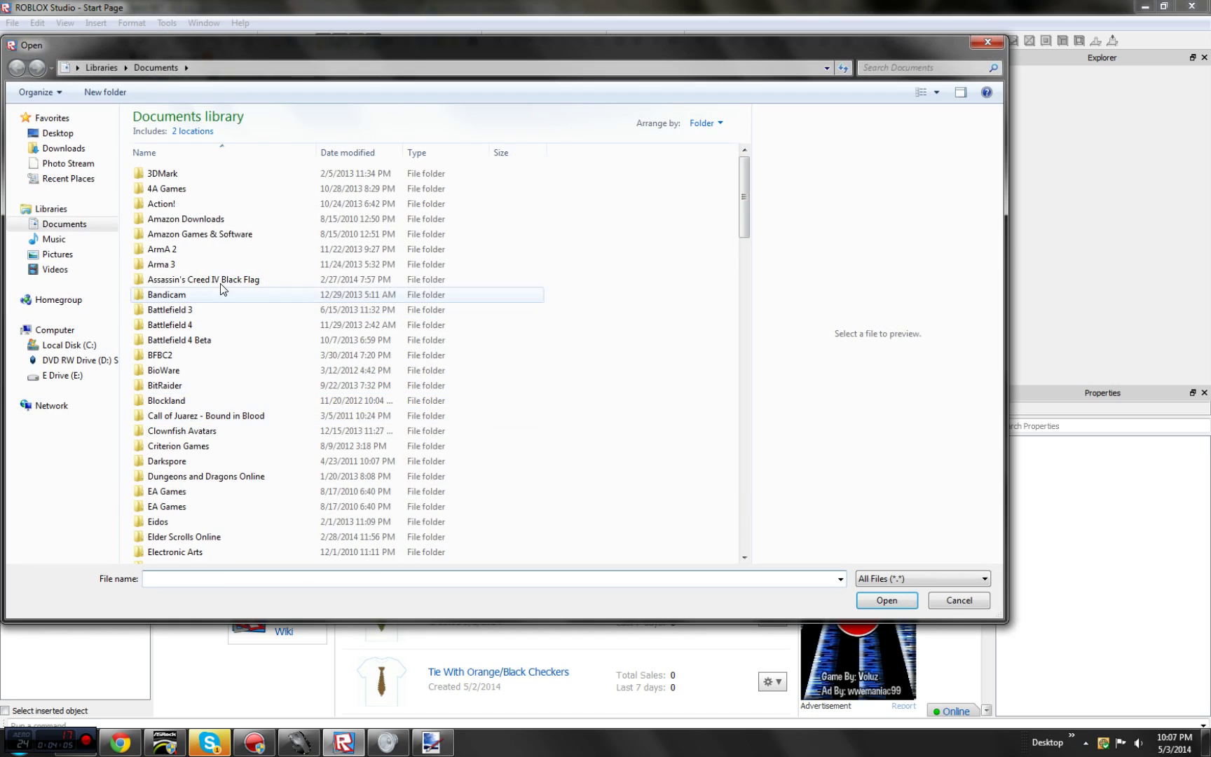
{"action": "left_click", "coordinate": [57, 254]}
{"action": "left_click", "coordinate": [743, 557]}
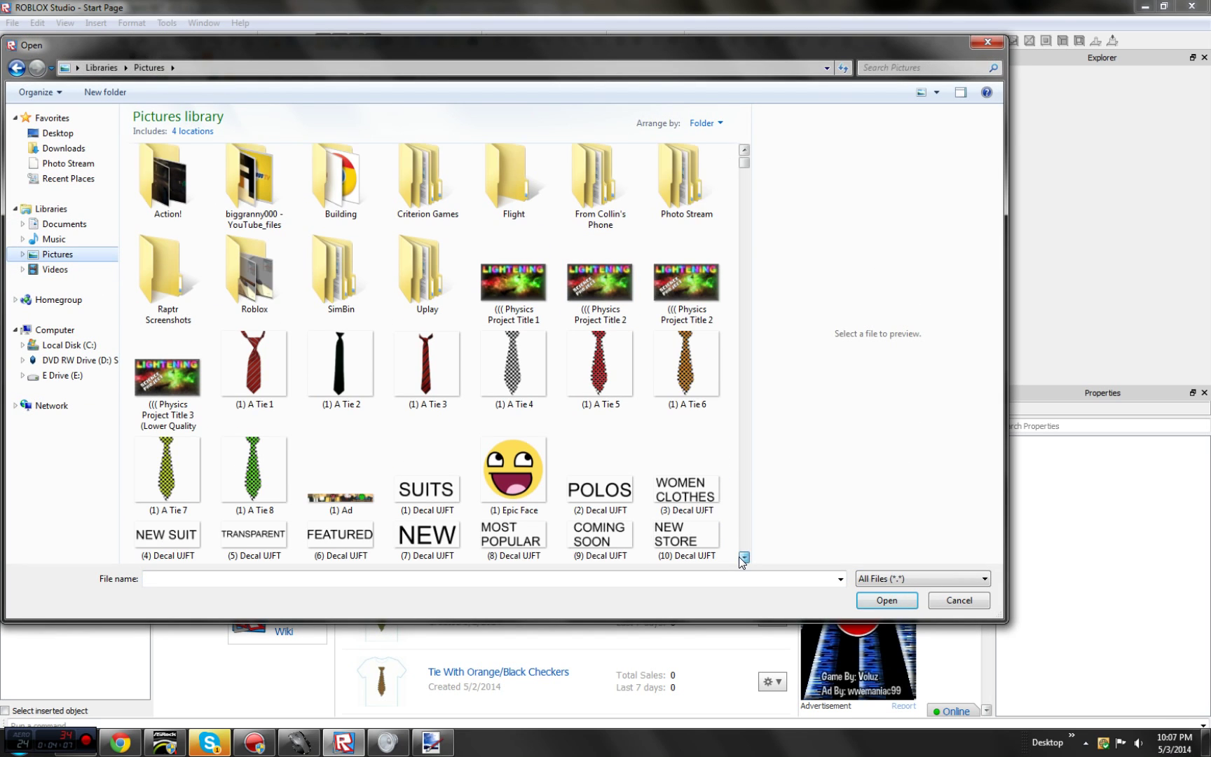
{"action": "left_click", "coordinate": [742, 557]}
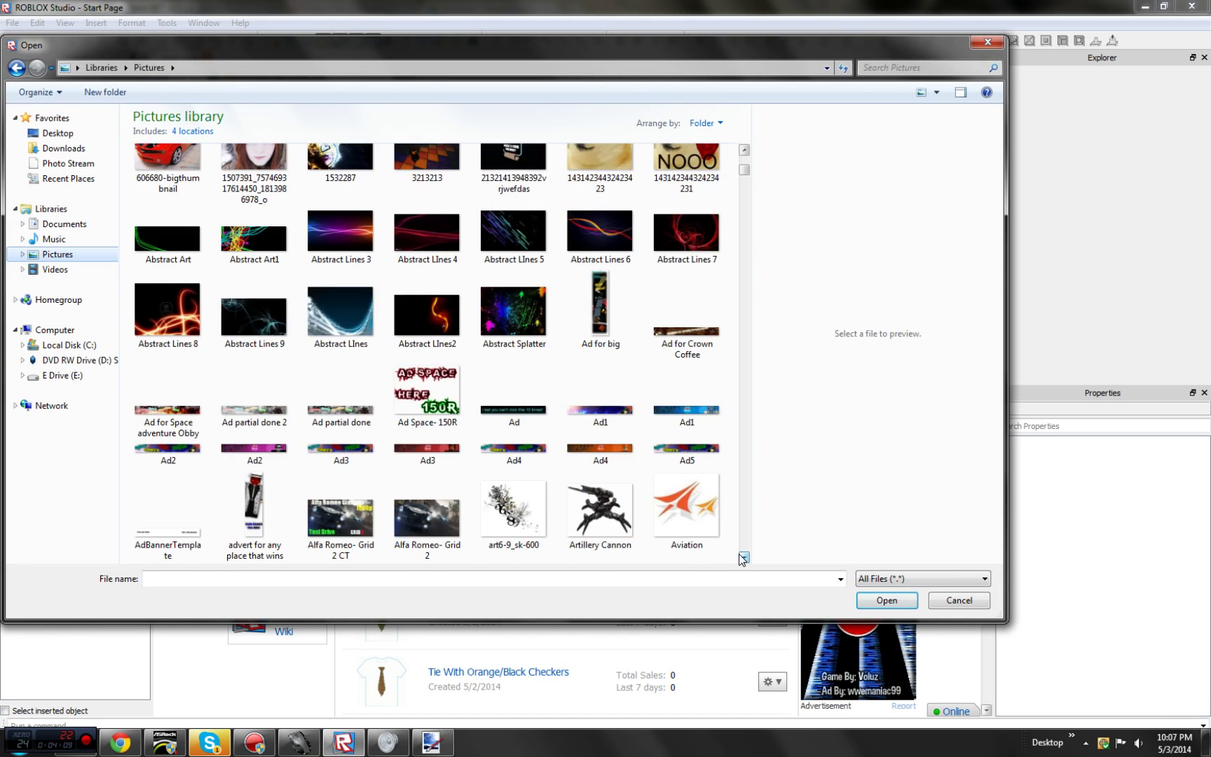
{"action": "left_click_drag", "start_coordinate": [742, 558], "coordinate": [742, 559]}
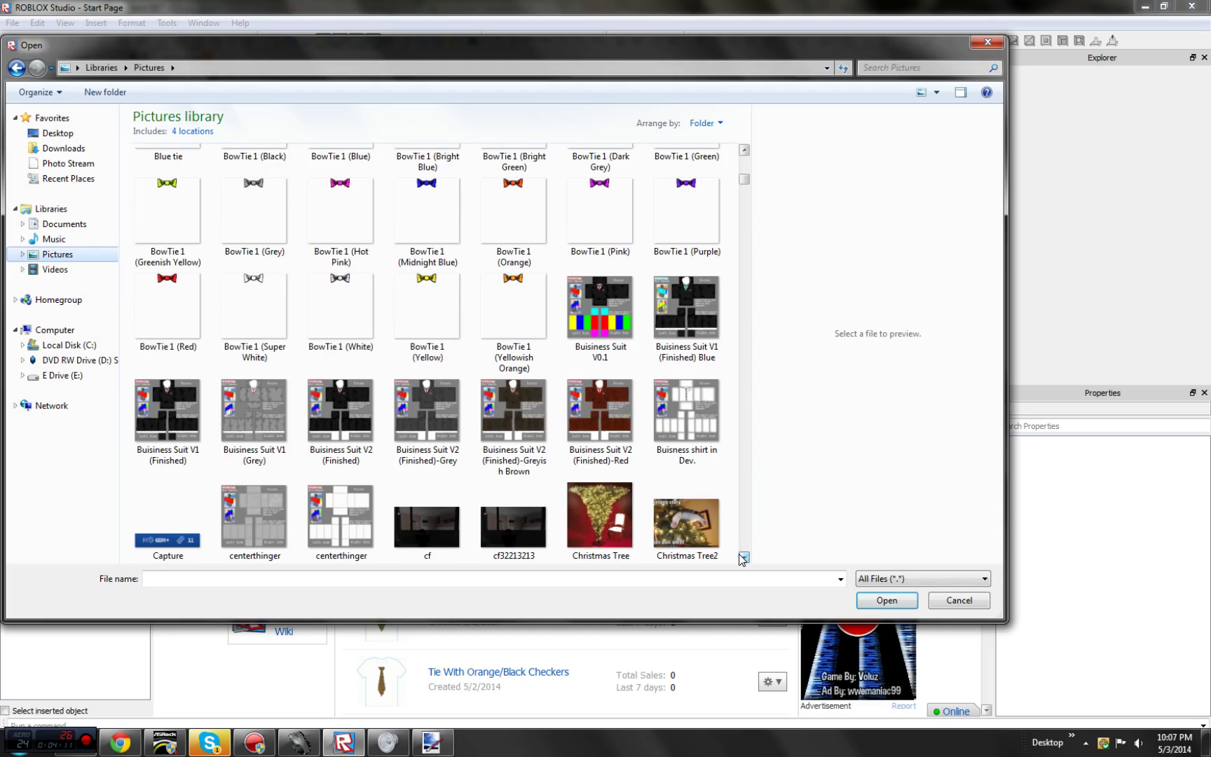
{"action": "left_click_drag", "start_coordinate": [744, 181], "coordinate": [923, 115]}
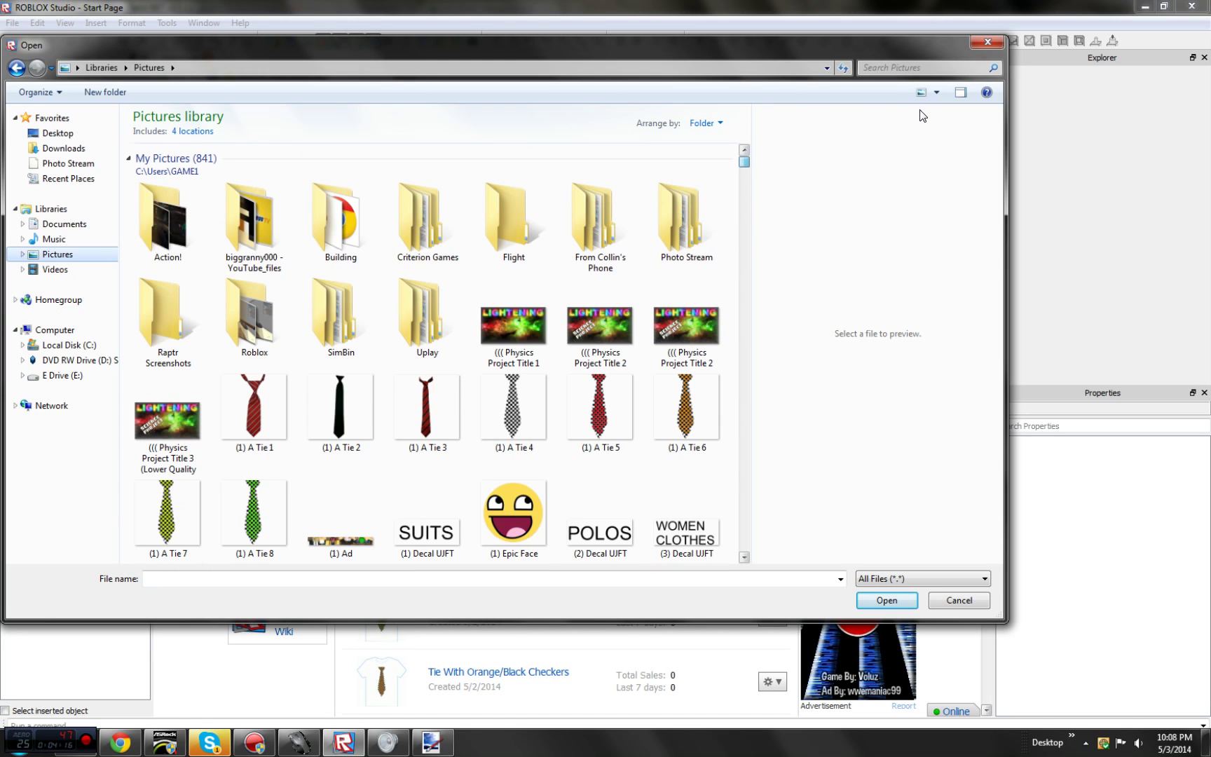
{"action": "left_click", "coordinate": [719, 122]}
{"action": "left_click", "coordinate": [726, 181]}
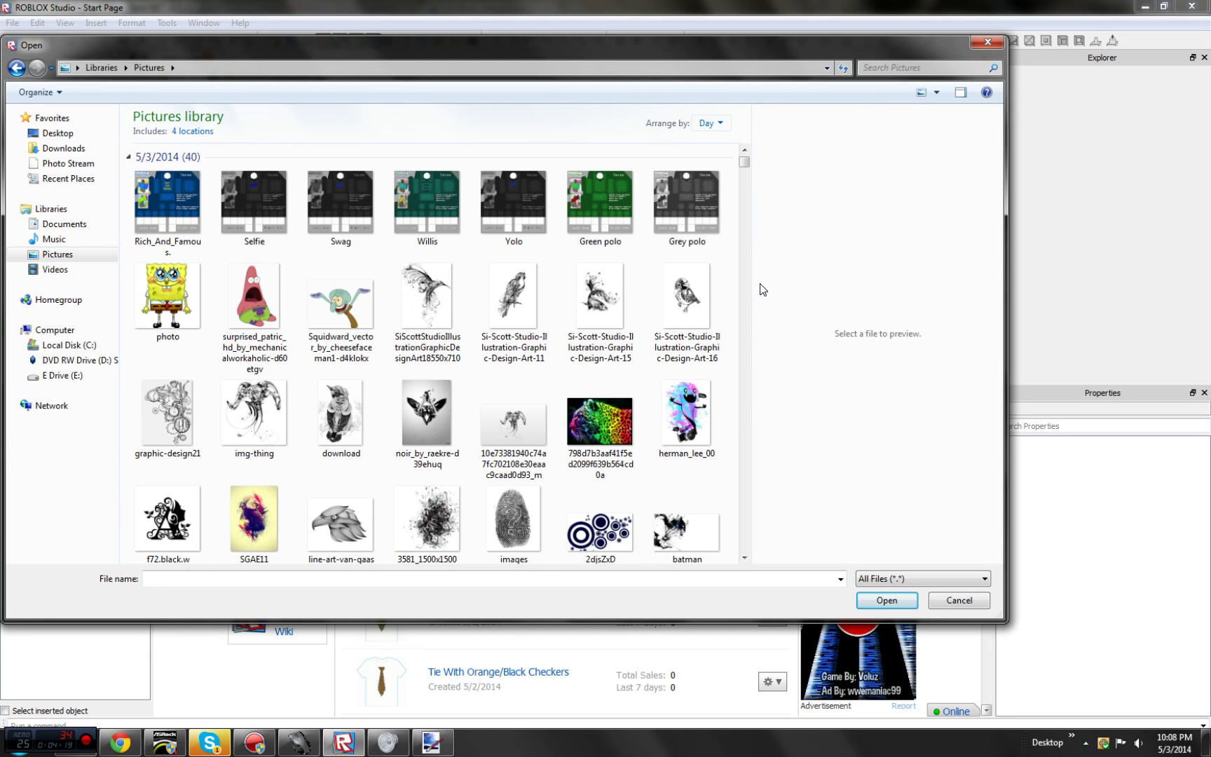
Select LMAD 2 BRIGHT as the T-shirt image and upload it under the name Let's Make a Deal *Bright* LMAD.
{"action": "scroll", "coordinate": [744, 558], "scroll_direction": "down", "scroll_amount": 5}
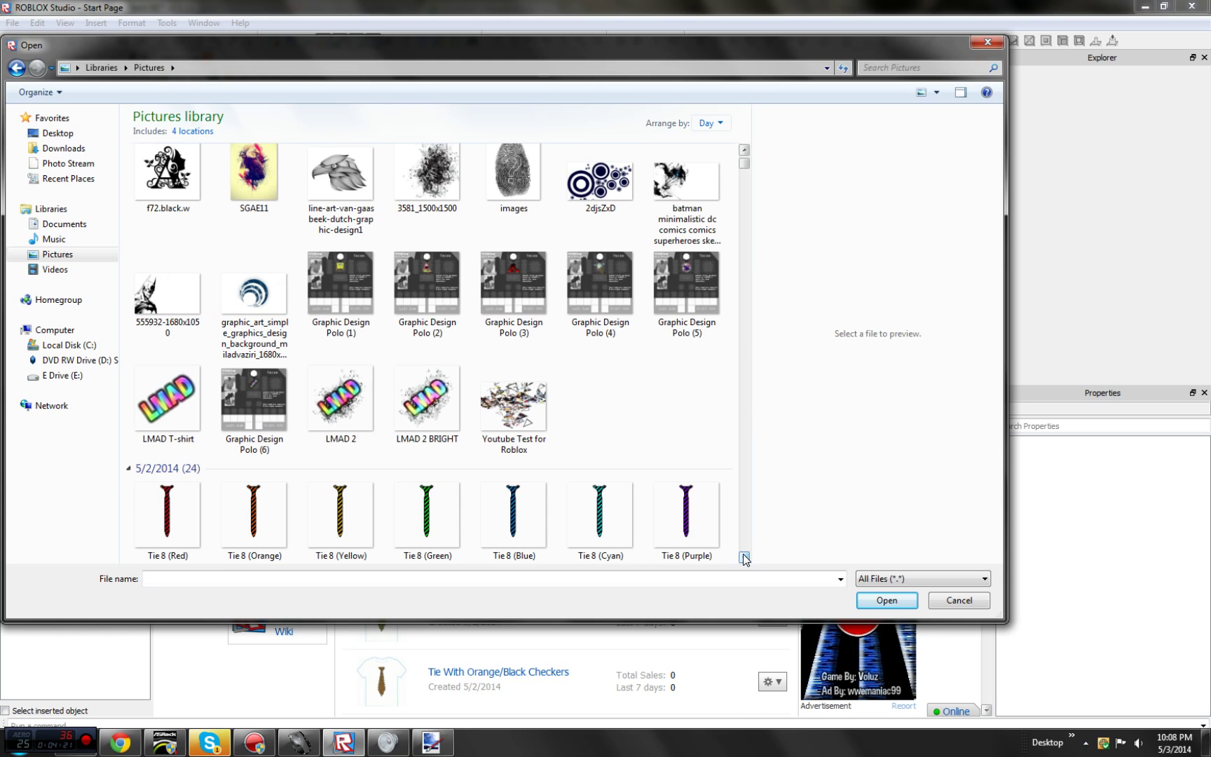
{"action": "left_click", "coordinate": [341, 400]}
{"action": "left_click", "coordinate": [447, 387]}
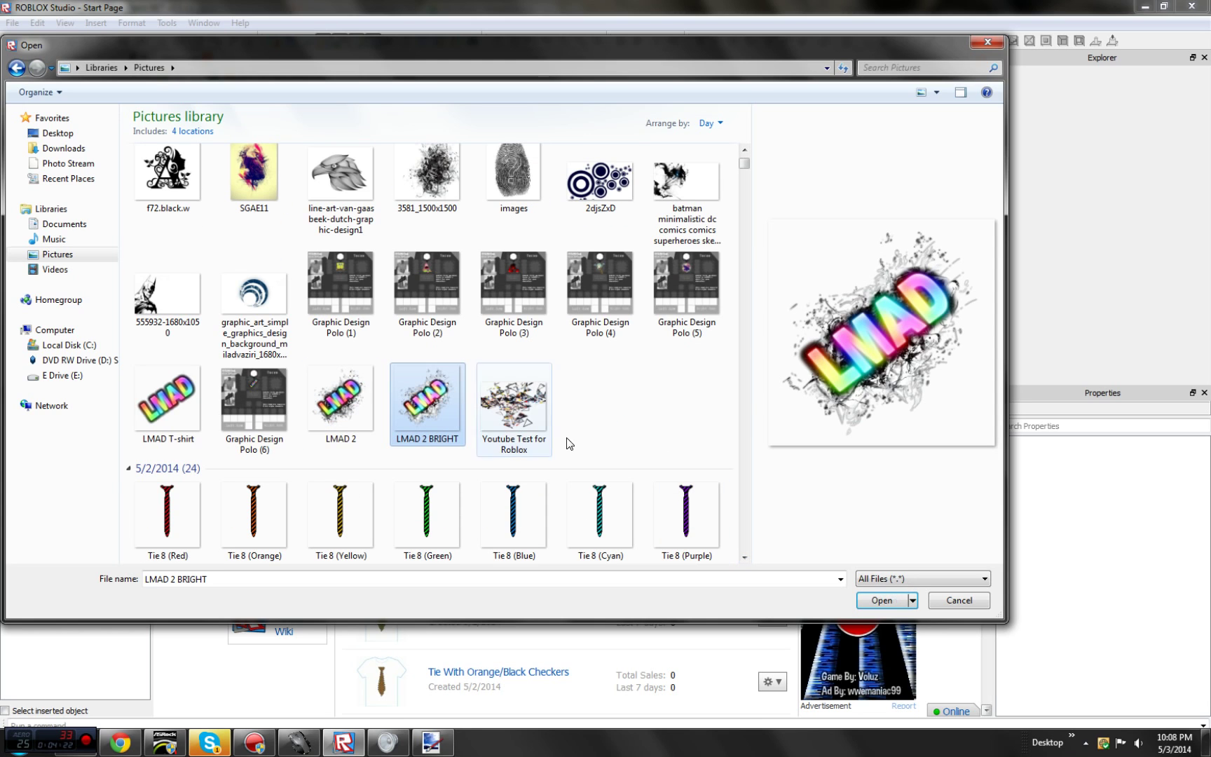
{"action": "left_click", "coordinate": [895, 600]}
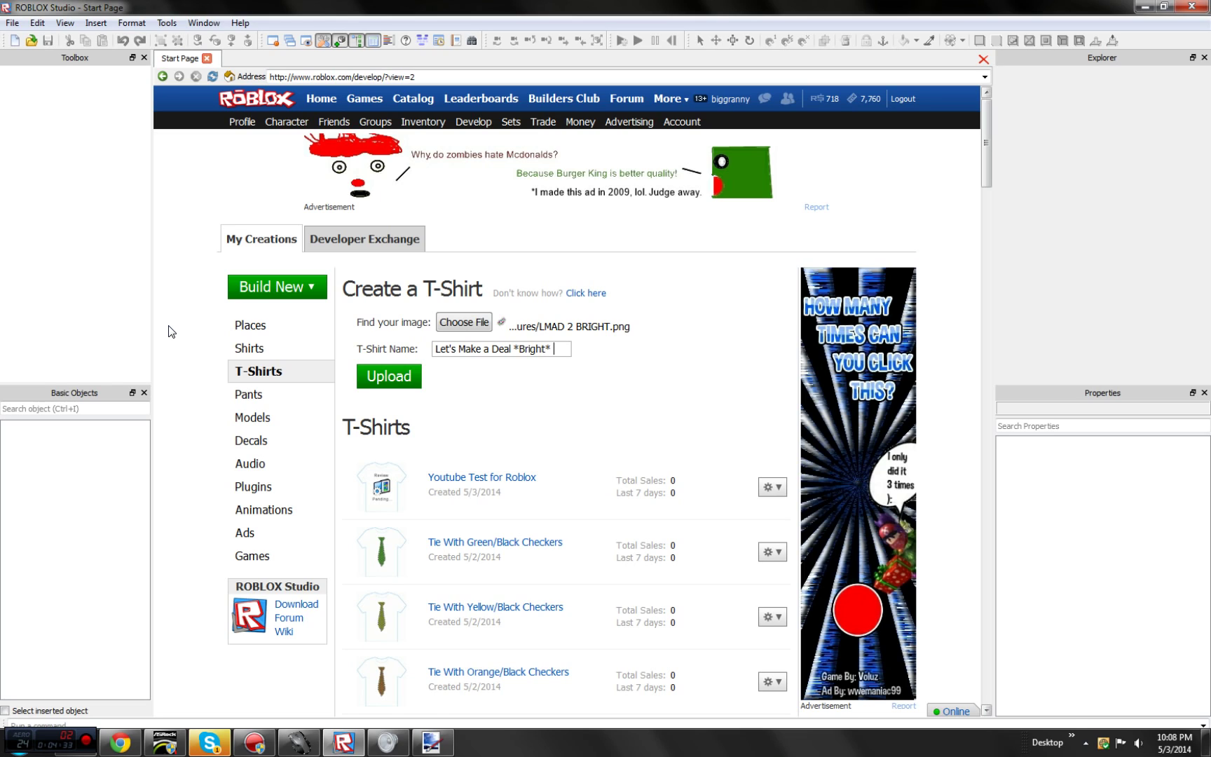
{"action": "left_click", "coordinate": [390, 379]}
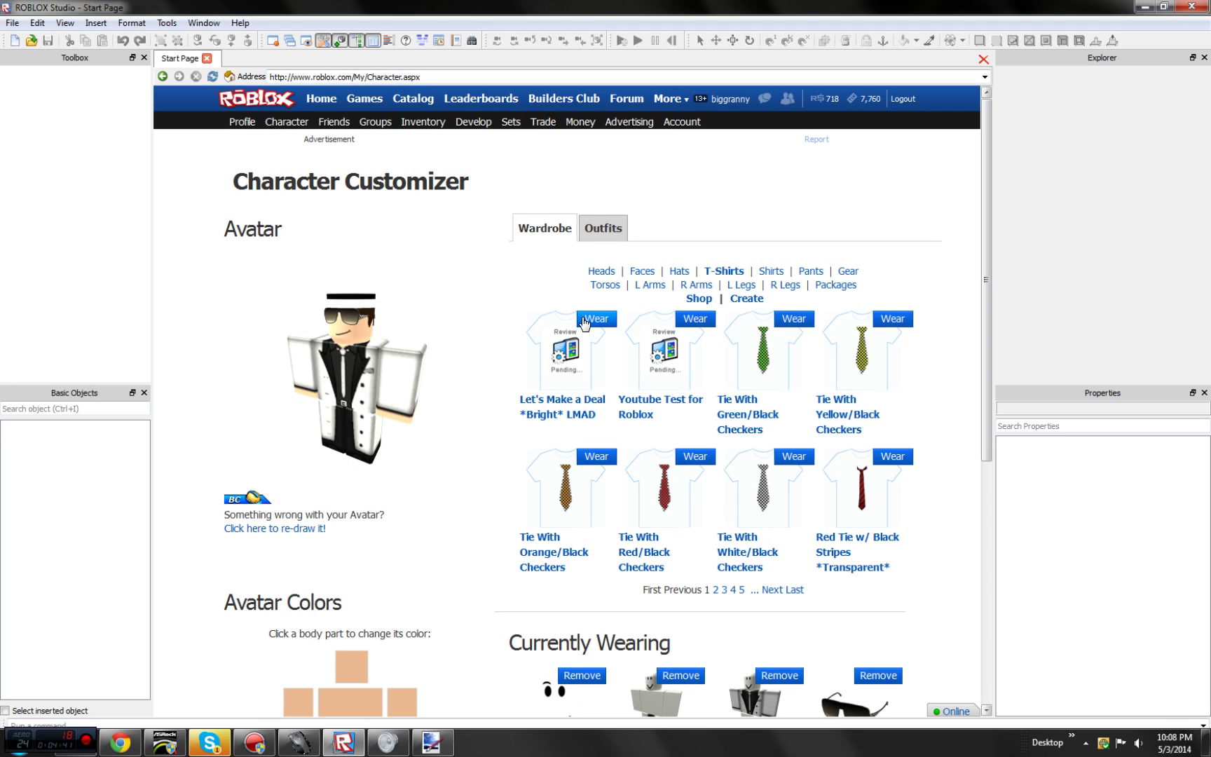
Return to the profile page and launch the [LOW-END VERSION] Uncle Jimmy's Fine Attire V2 place.
{"action": "left_click", "coordinate": [248, 118]}
{"action": "scroll", "coordinate": [583, 382], "scroll_direction": "down", "scroll_amount": 1}
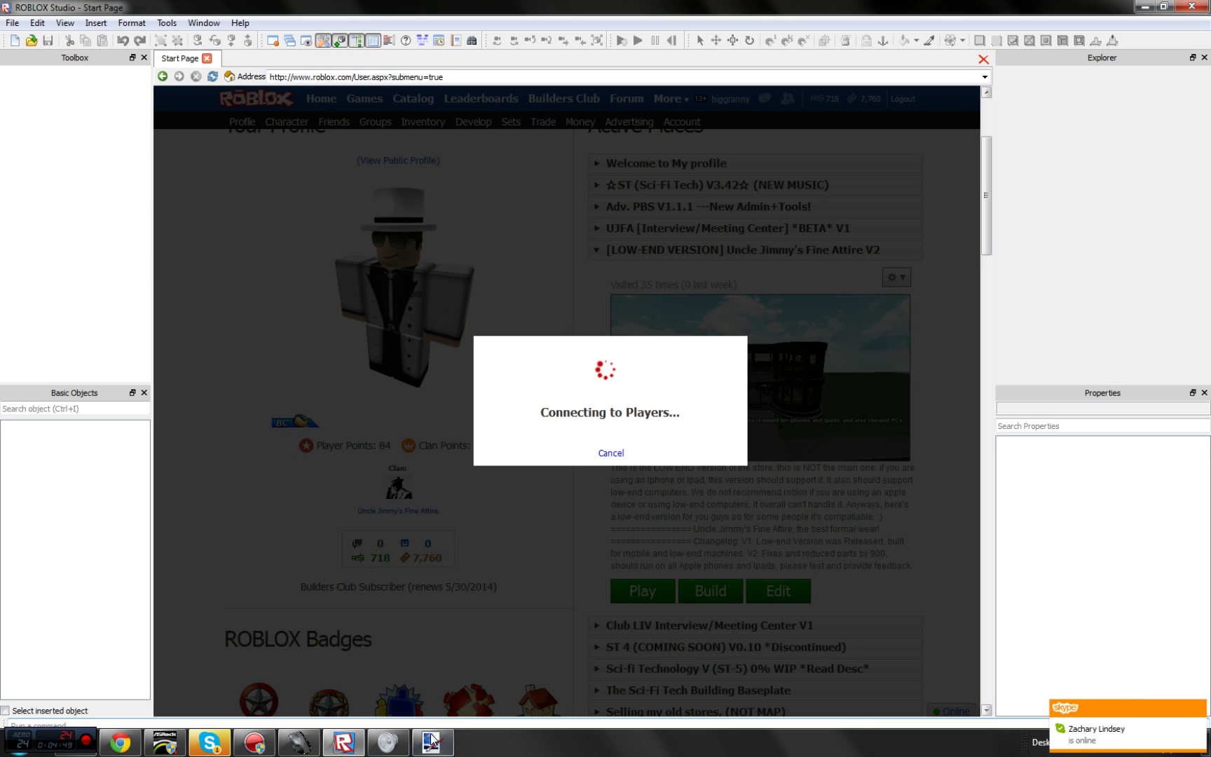
{"action": "left_click", "coordinate": [432, 739]}
{"action": "left_click", "coordinate": [434, 743]}
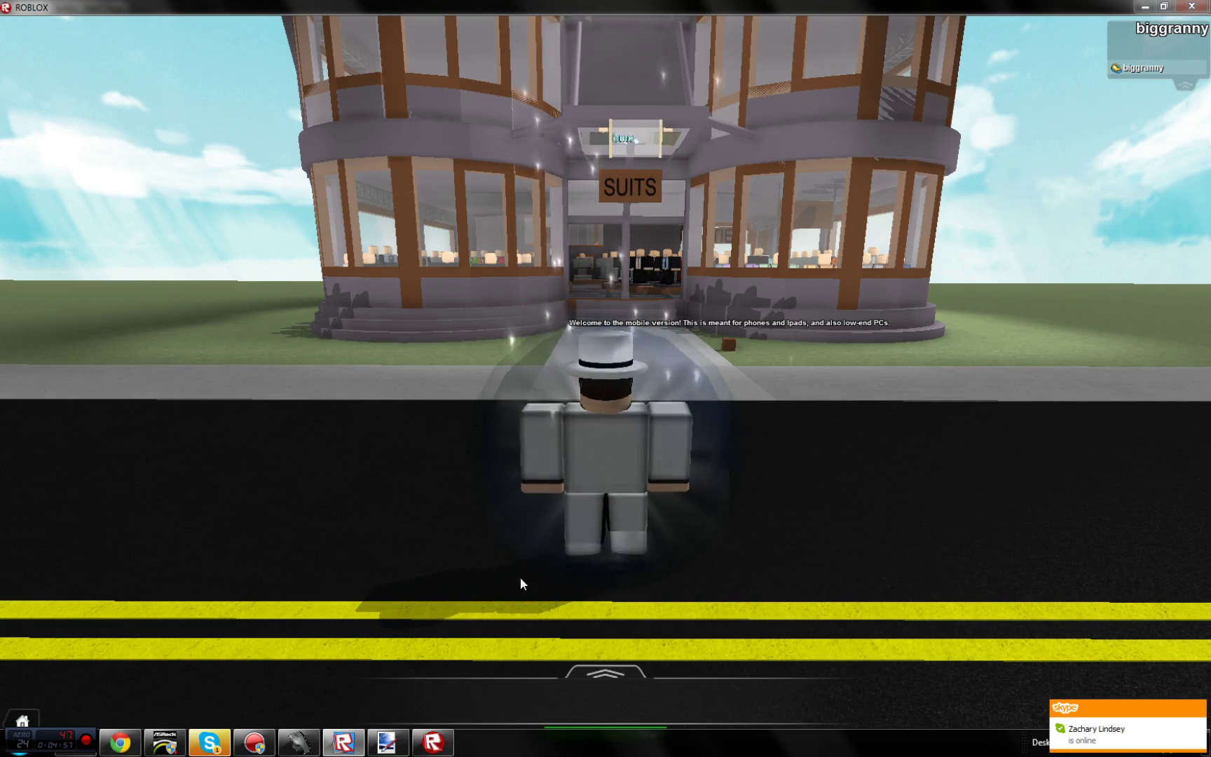
Turn and zoom the game camera to the avatar's front and walk along the road to examine the LMAD T-shirt.
{"action": "left_click_drag", "start_coordinate": [519, 578], "coordinate": [426, 457]}
{"action": "key", "text": "s"}
{"action": "scroll", "coordinate": [426, 456], "scroll_direction": "up", "scroll_amount": 3}
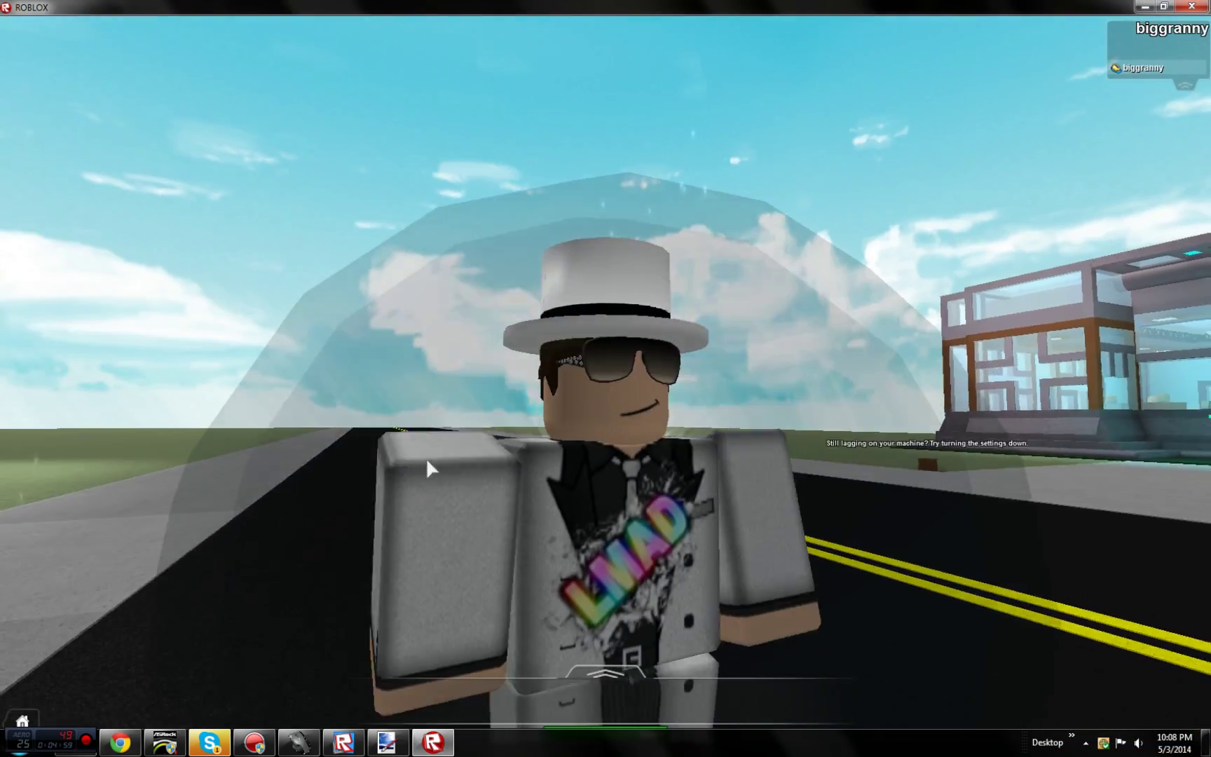
{"action": "key", "text": "s"}
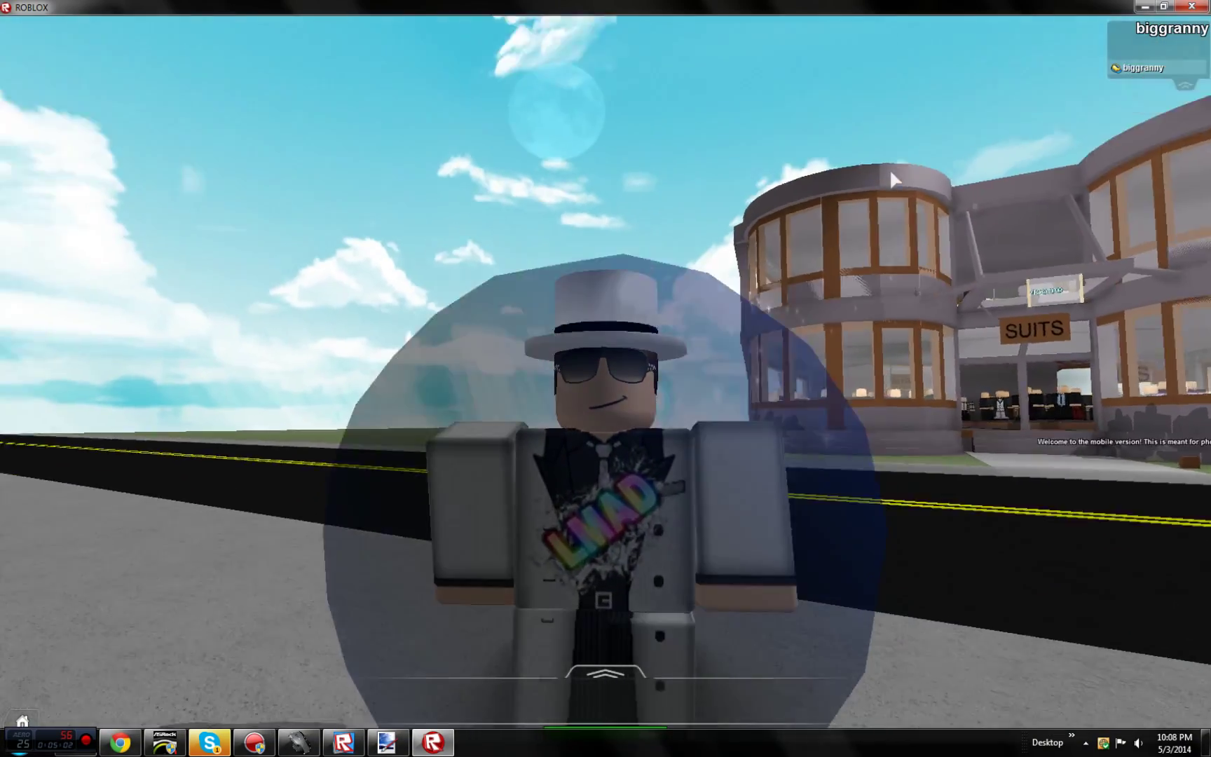
{"action": "right_click", "coordinate": [890, 172]}
{"action": "key", "text": "s"}
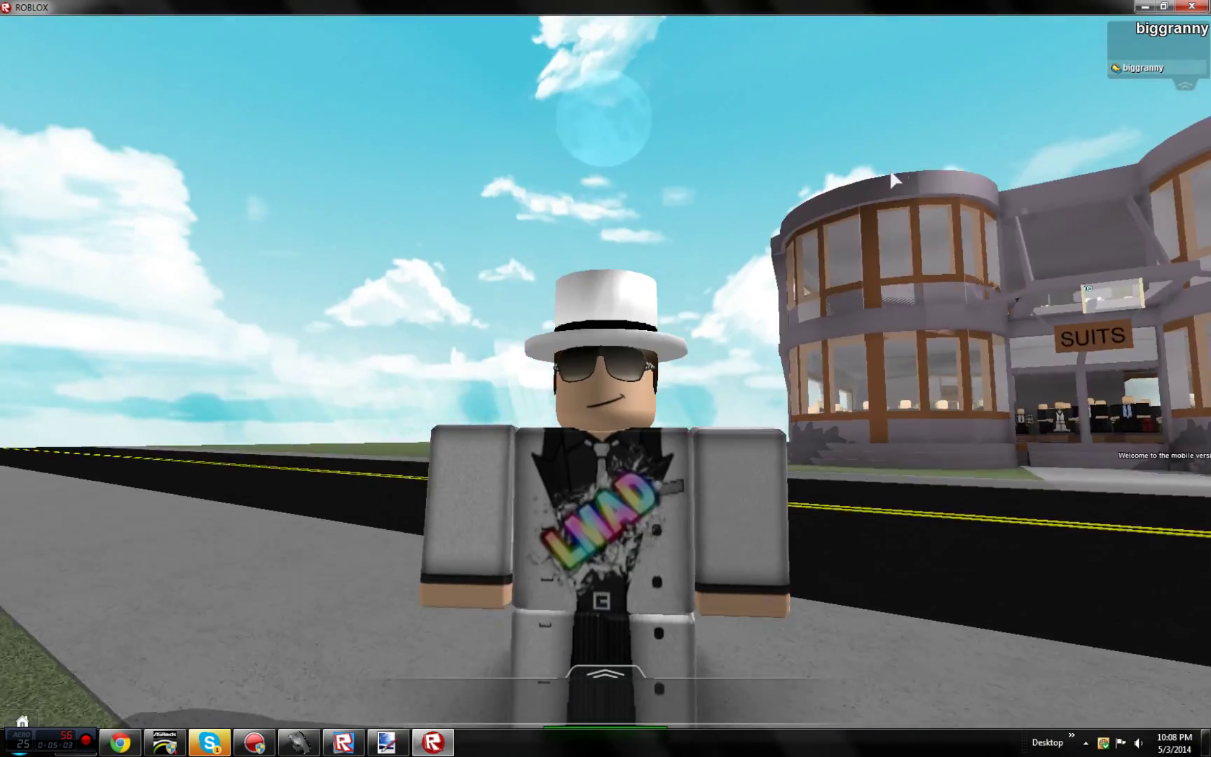
{"action": "key", "text": "s"}
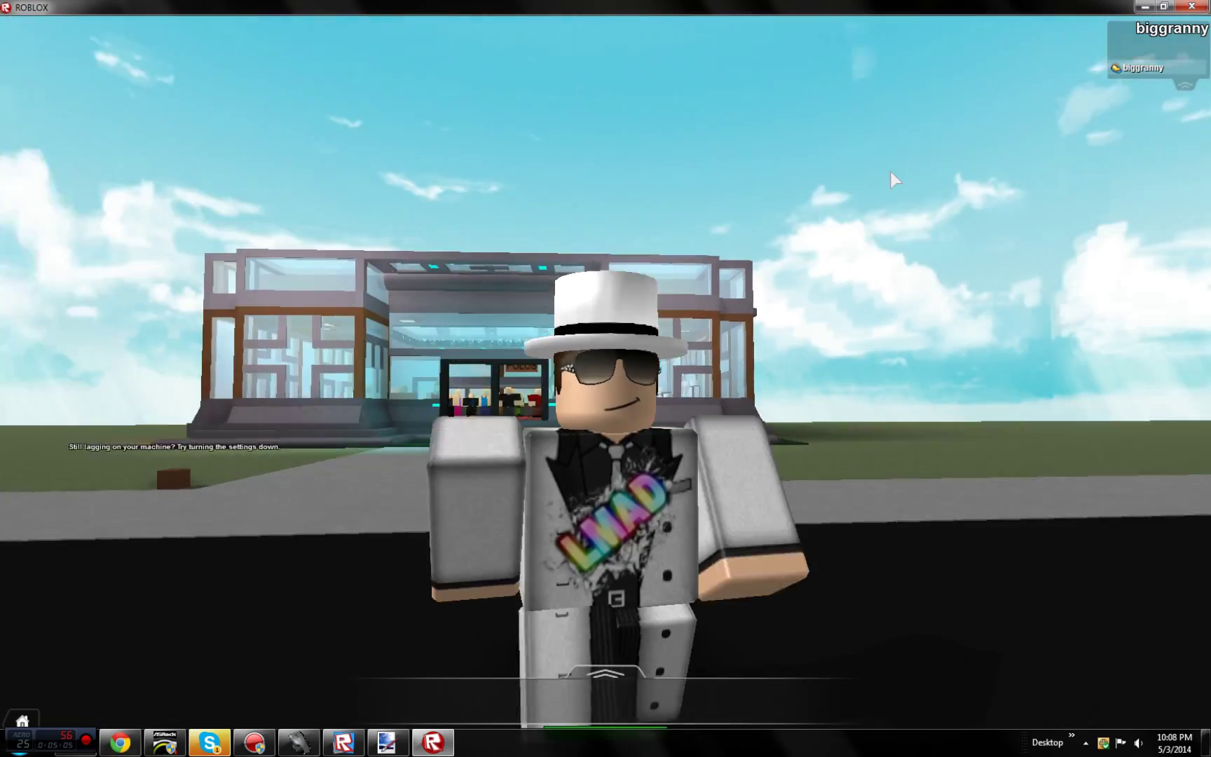
{"action": "key", "text": "s"}
{"action": "right_click", "coordinate": [889, 172]}
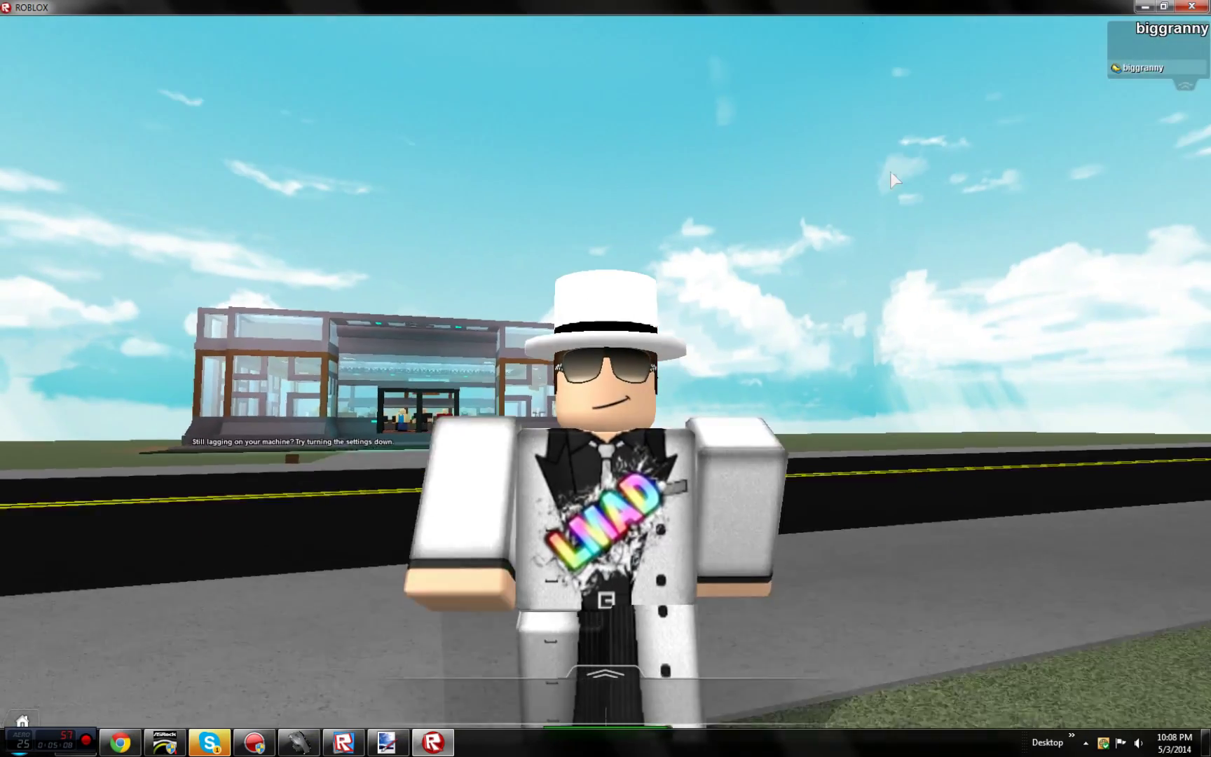
Walk the avatar up to the SUITS store, look inside, and back out through the entrance facing the camera.
{"action": "key", "text": "s"}
{"action": "right_click", "coordinate": [811, 435]}
{"action": "key", "text": "w"}
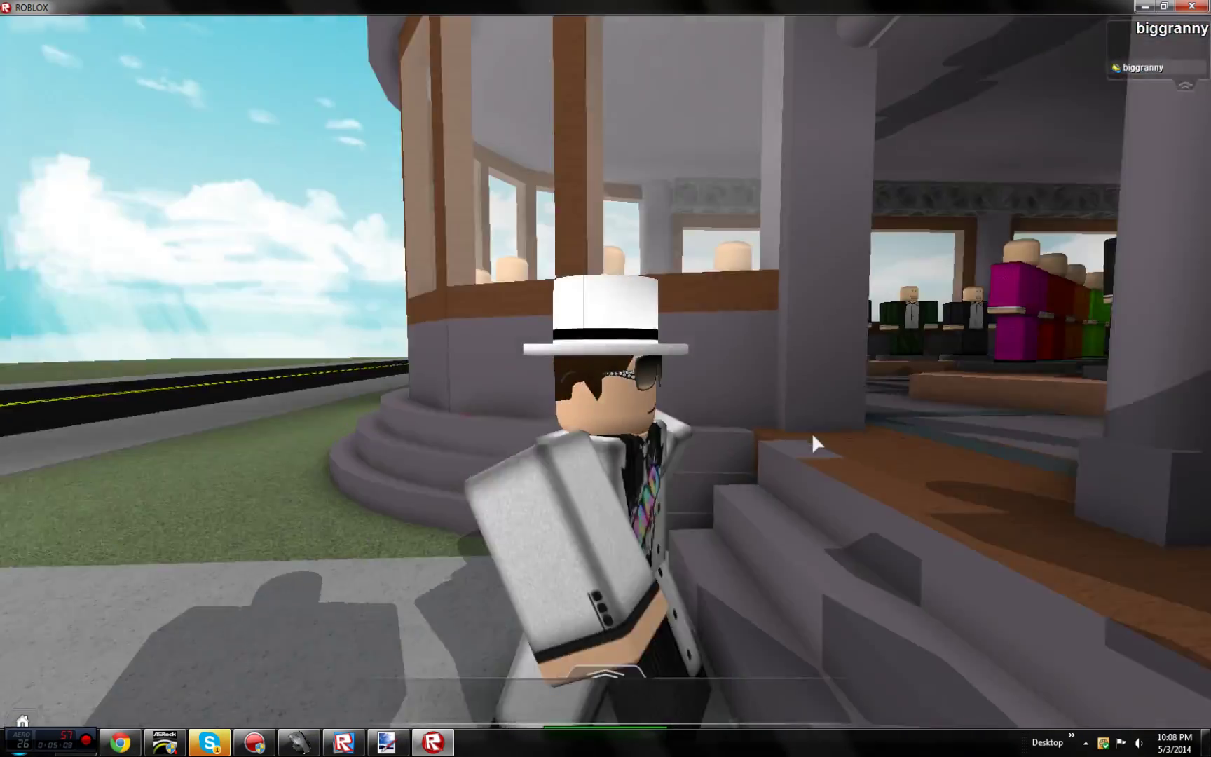
{"action": "right_click", "coordinate": [812, 434]}
{"action": "key", "text": "s"}
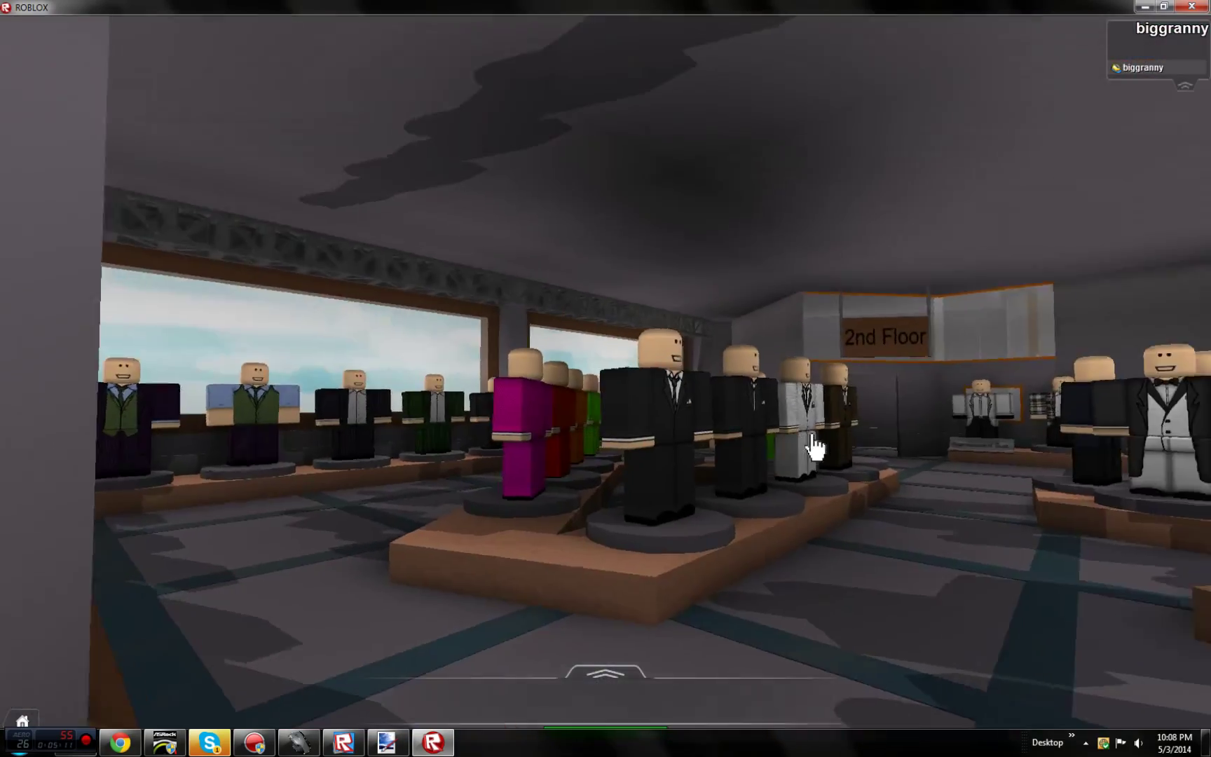
{"action": "key", "text": "s"}
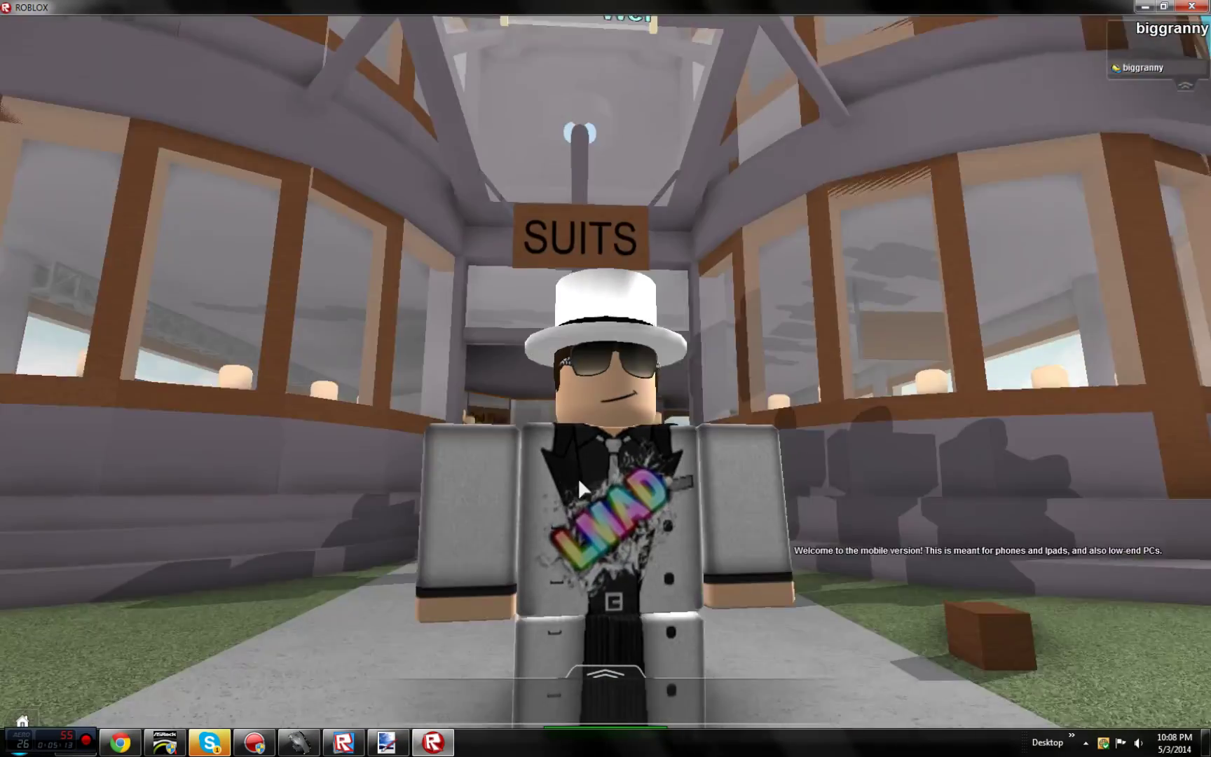
Walk the avatar across the road while rotating the camera to view the LMAD design, and close the game.
{"action": "key", "text": "s"}
{"action": "key", "text": "comma"}
{"action": "key", "text": "comma"}
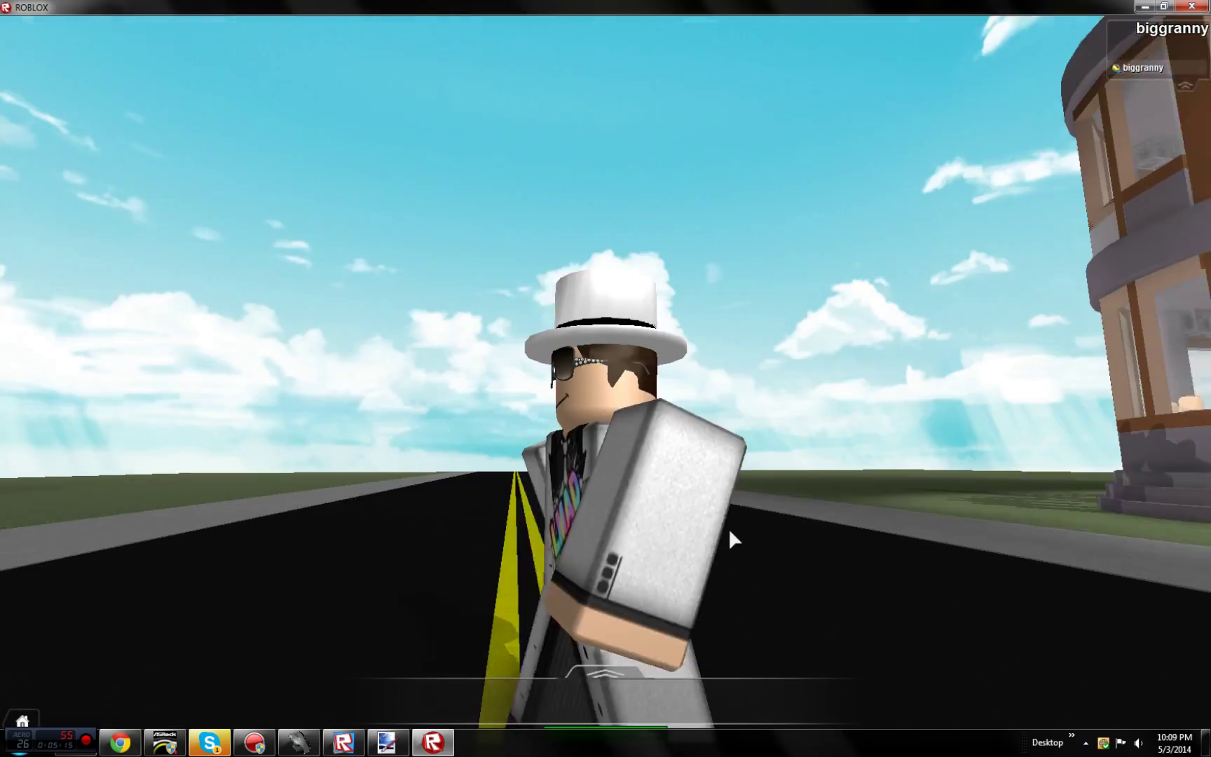
{"action": "key", "text": "period"}
{"action": "key", "text": "s"}
{"action": "right_click", "coordinate": [966, 494]}
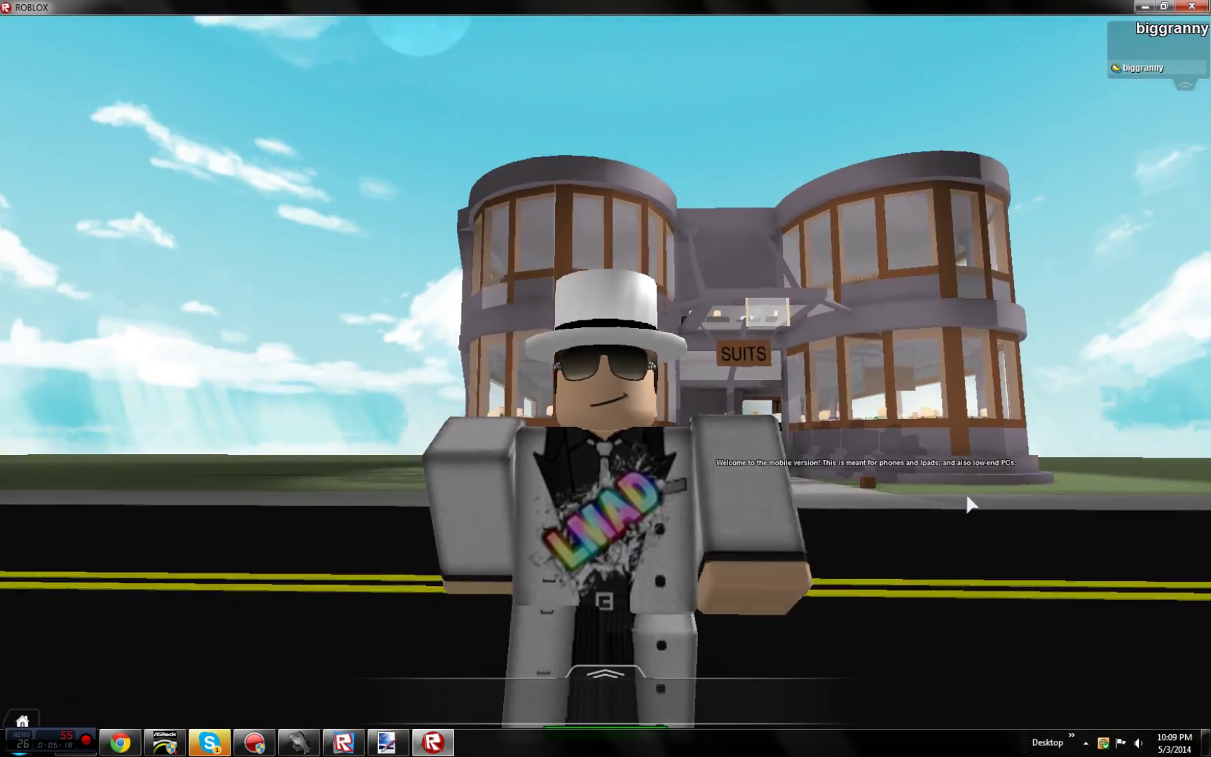
{"action": "key", "text": "s"}
{"action": "right_click", "coordinate": [966, 495]}
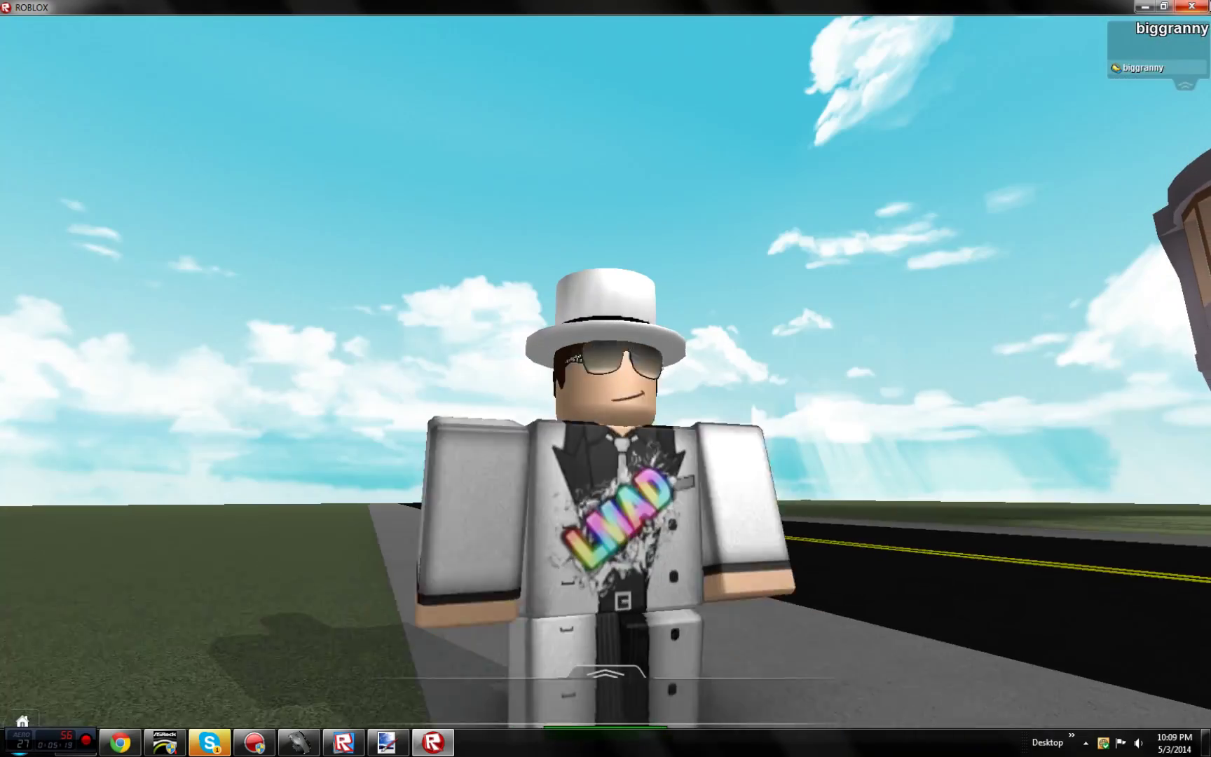
{"action": "key", "text": "alt+F4"}
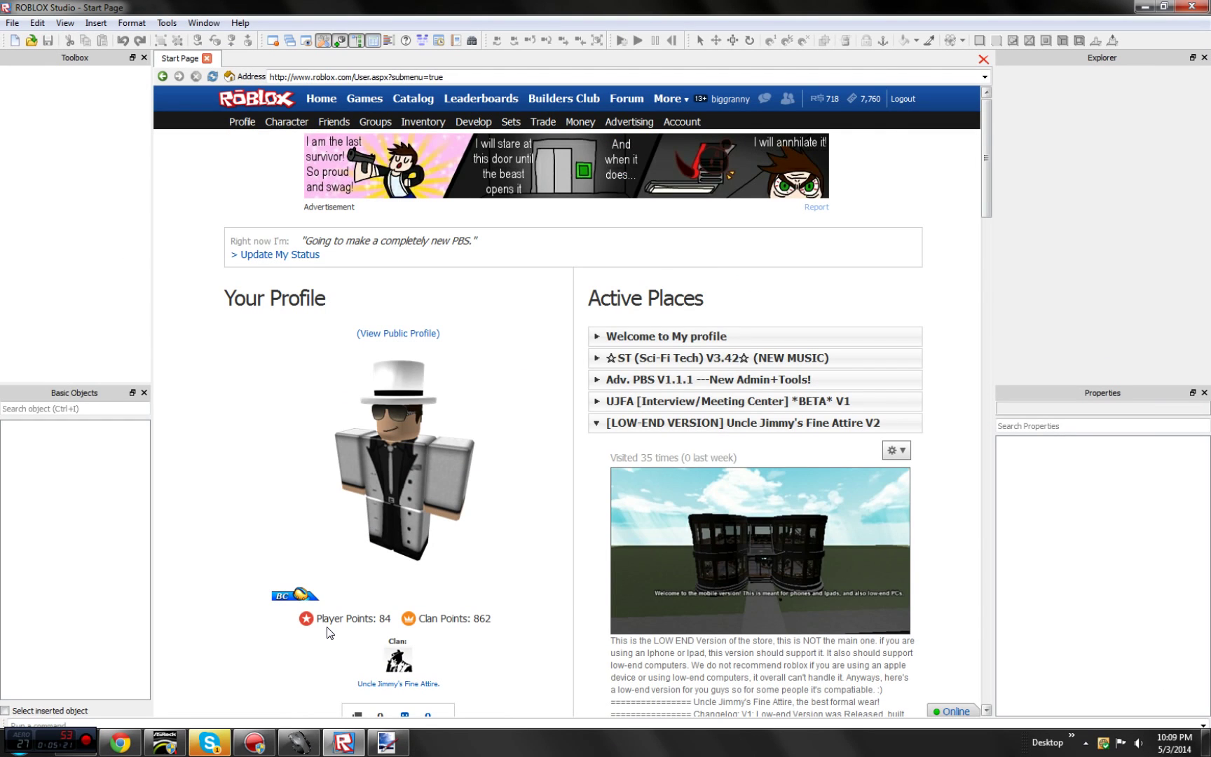
{"action": "scroll", "coordinate": [504, 539], "scroll_direction": "down", "scroll_amount": 7}
{"action": "scroll", "coordinate": [522, 440], "scroll_direction": "up", "scroll_amount": 7}
{"action": "left_click", "coordinate": [254, 743]}
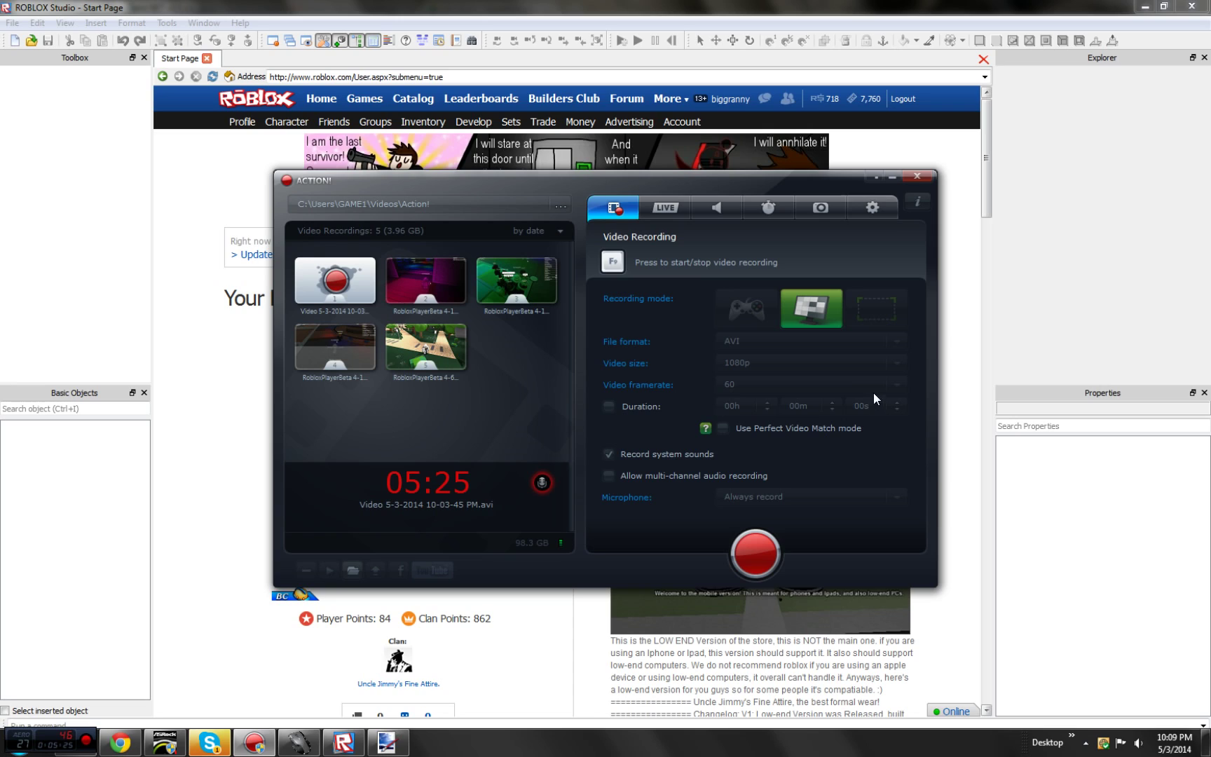